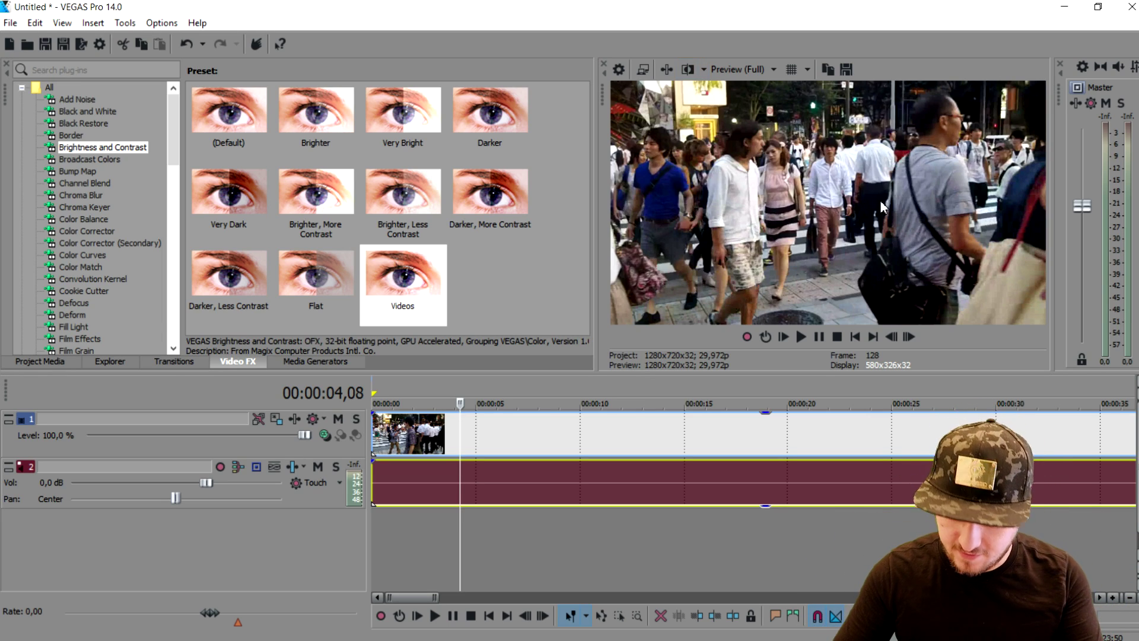
Step: Play the Tokyo street-crossing clip from the very start of the project
{"action": "key", "text": "ctrl+Home"}
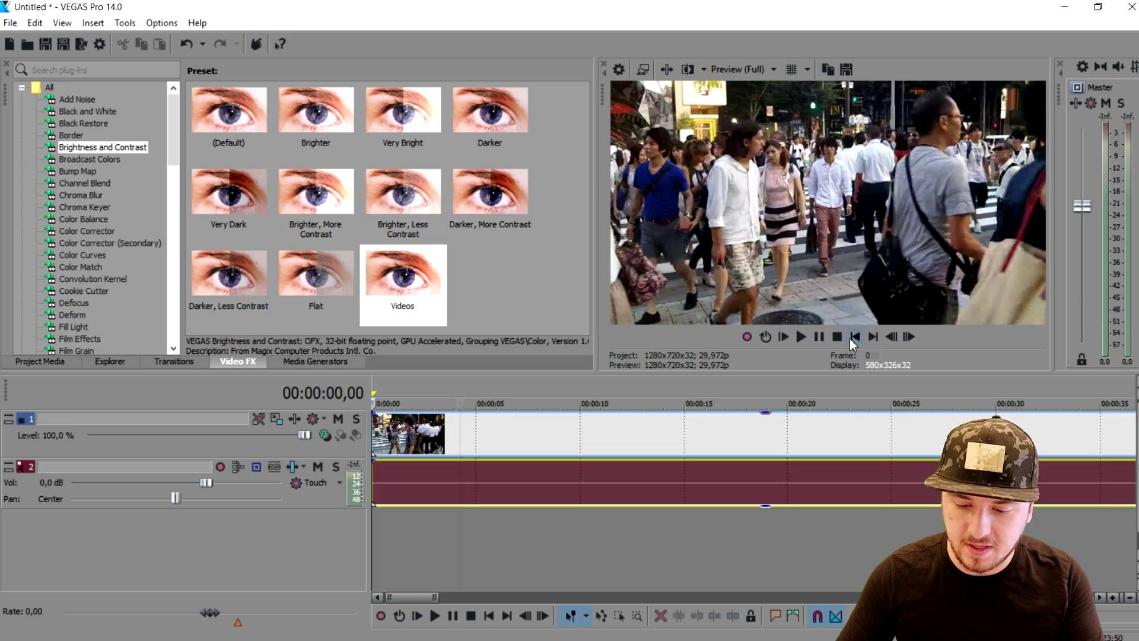
{"action": "key", "text": "space"}
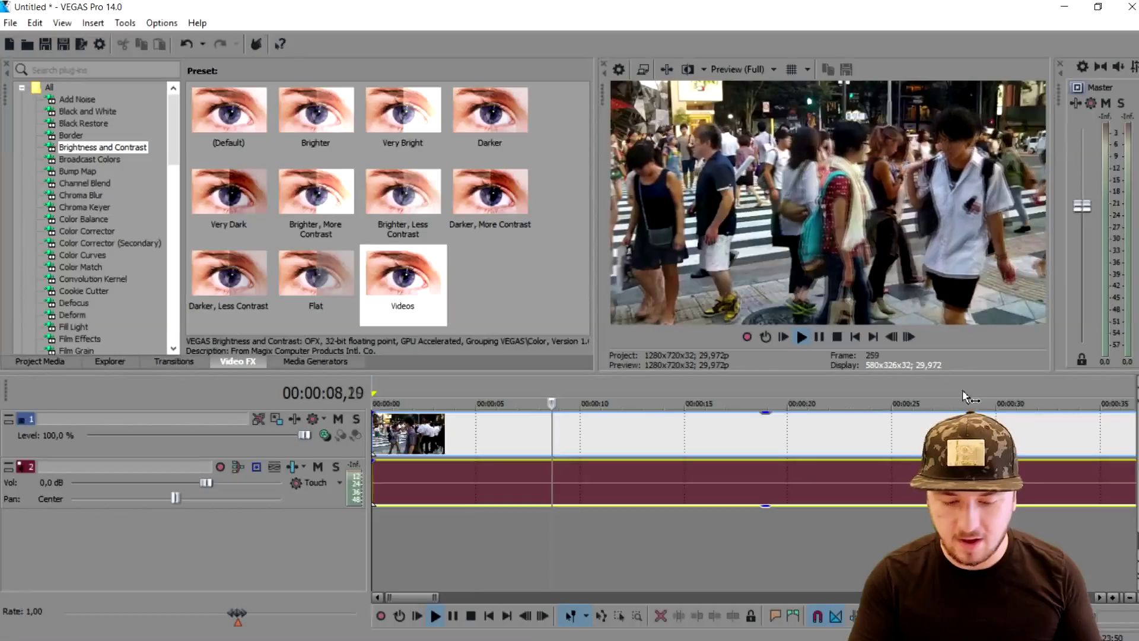
Step: Stop playback so the street clip returns to 00:00:00,00
{"action": "key", "text": "space"}
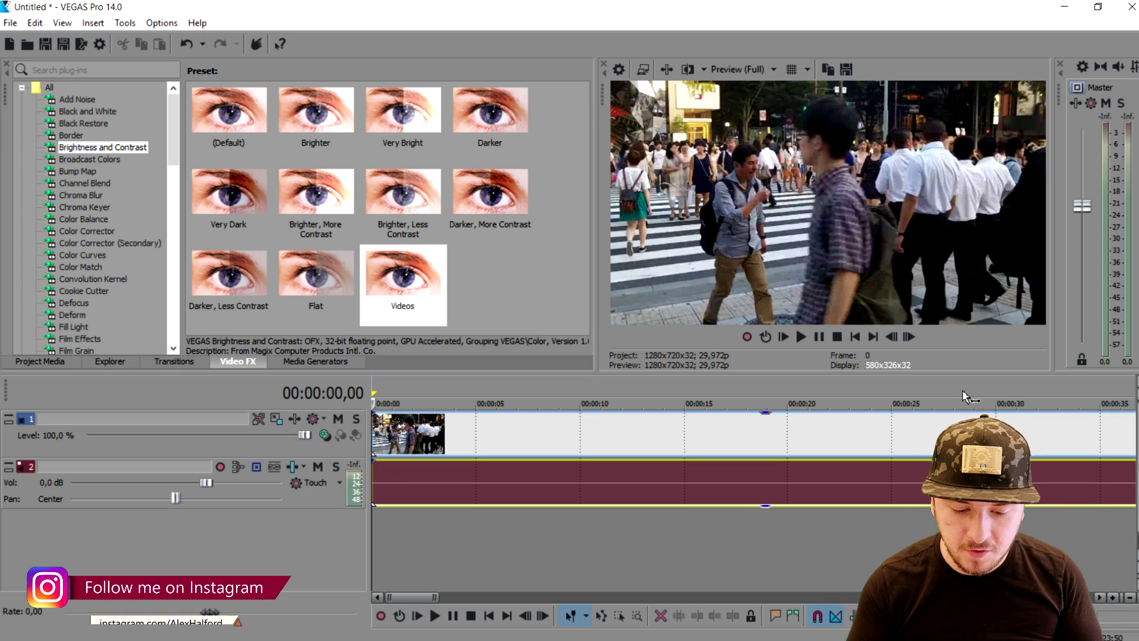
Step: Trim the long street clip by dragging its right edge far to the left
{"action": "scroll", "coordinate": [424, 442], "scroll_direction": "down", "scroll_amount": 10}
{"action": "scroll", "coordinate": [424, 442], "scroll_direction": "down", "scroll_amount": 3}
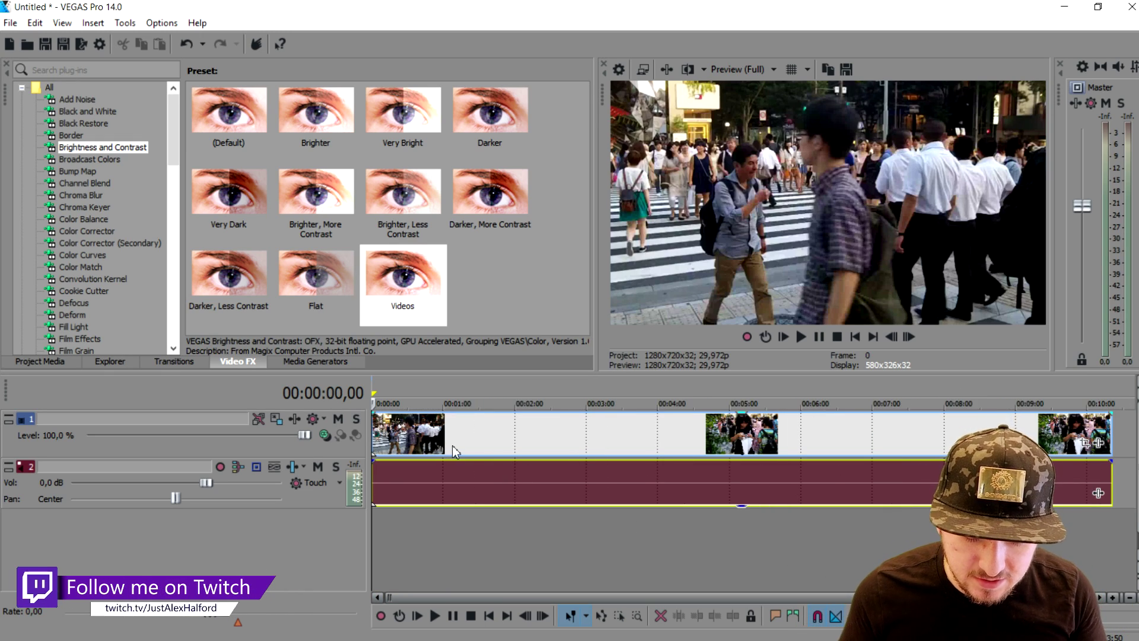
{"action": "left_click_drag", "start_coordinate": [1114, 439], "coordinate": [485, 438]}
{"action": "scroll", "coordinate": [485, 438], "scroll_direction": "up", "scroll_amount": 5}
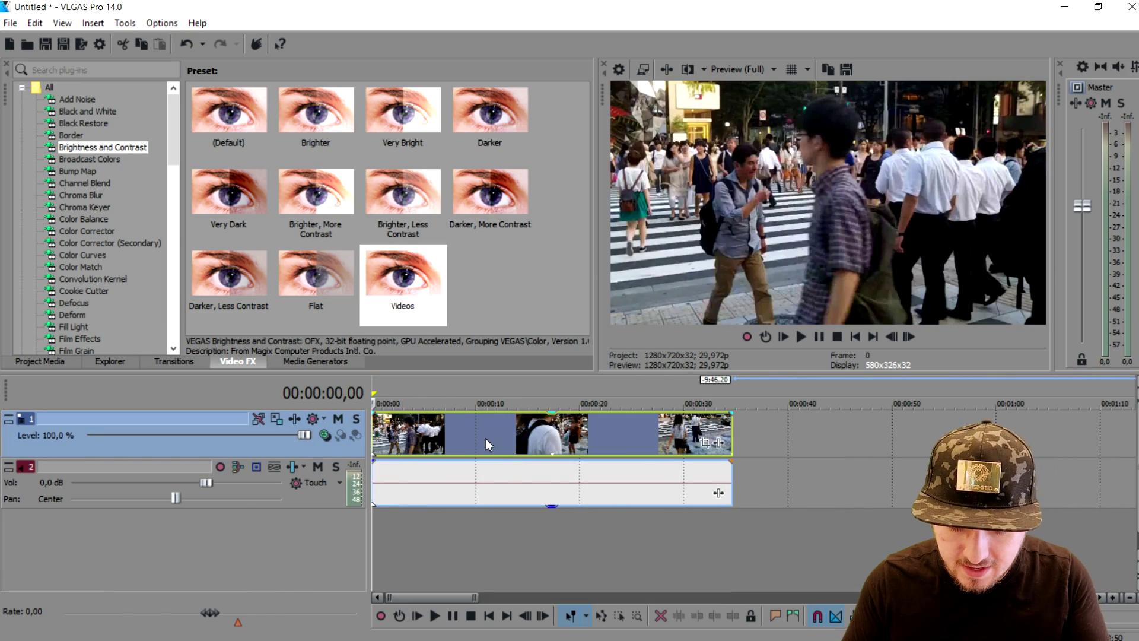
Step: Split the clip at 6,10 and delete the opening six seconds
{"action": "key", "text": "space"}
{"action": "left_click", "coordinate": [549, 391]}
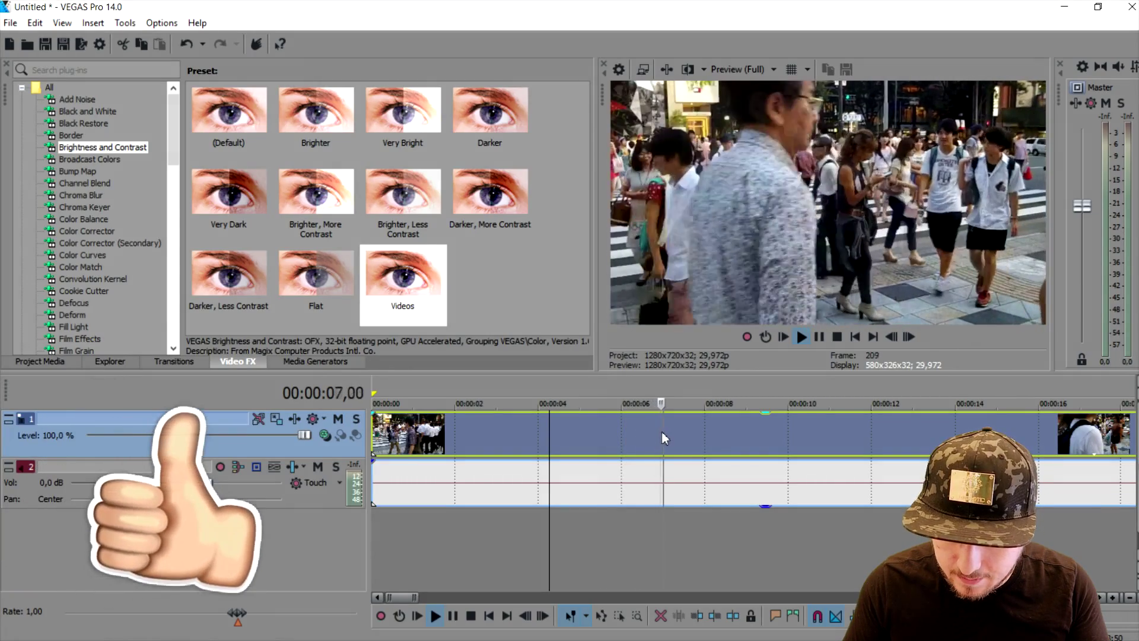
{"action": "left_click", "coordinate": [646, 428]}
{"action": "left_click", "coordinate": [634, 429]}
{"action": "key", "text": "s"}
{"action": "left_click", "coordinate": [591, 433]}
{"action": "key", "text": "Delete"}
Step: Move the remaining clip to the timeline start and return the playhead there
{"action": "left_click_drag", "start_coordinate": [656, 439], "coordinate": [394, 430]}
{"action": "left_click", "coordinate": [853, 338]}
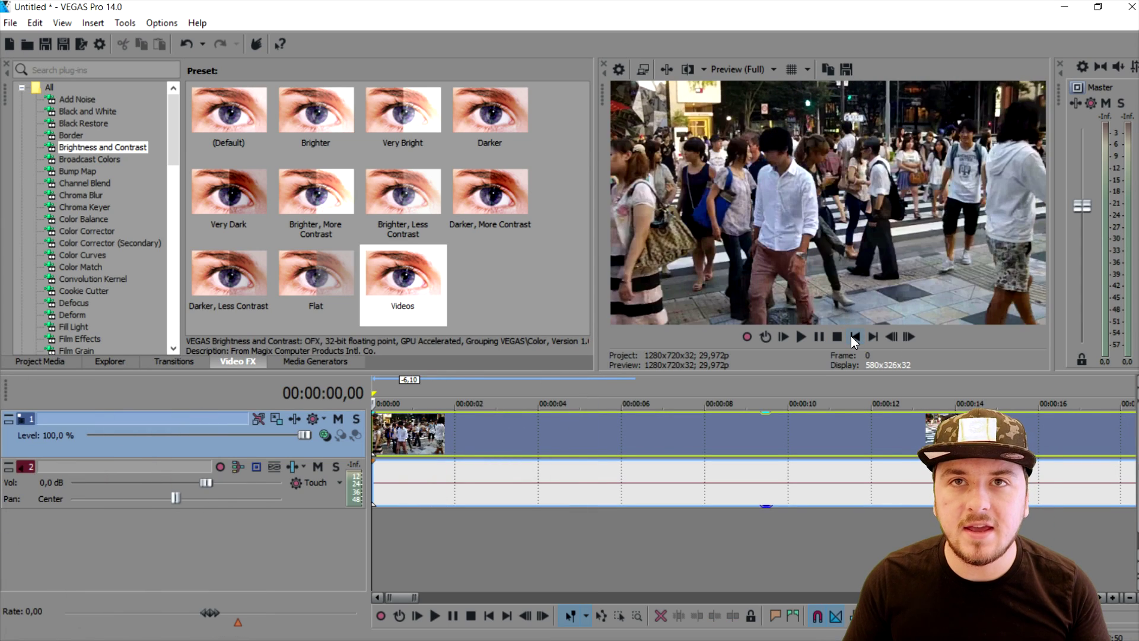
{"action": "scroll", "coordinate": [701, 465], "scroll_direction": "down", "scroll_amount": 3}
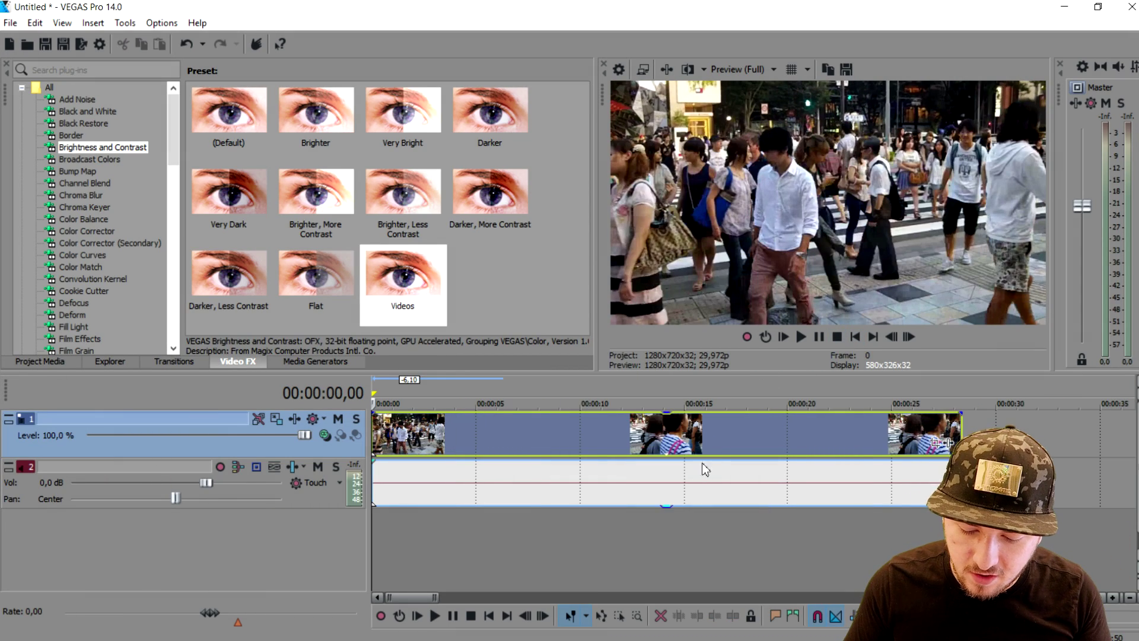
Step: Open the clip's Event Pan/Crop window maximized with a taller preview, and enable Mask
{"action": "left_click", "coordinate": [653, 252]}
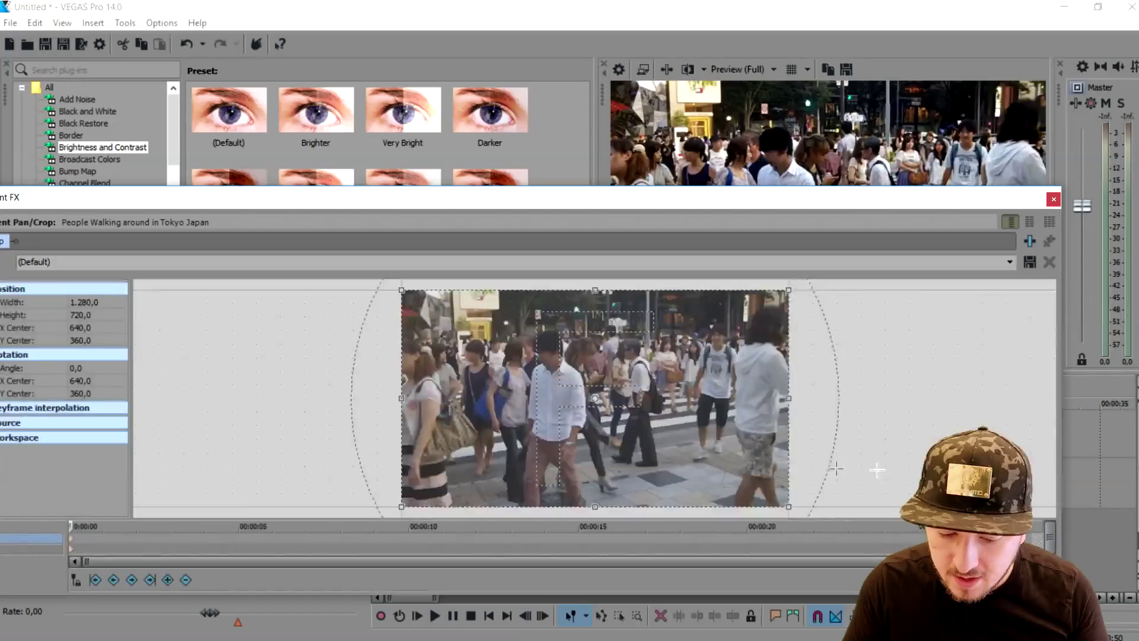
{"action": "left_click_drag", "start_coordinate": [550, 204], "coordinate": [597, 13]}
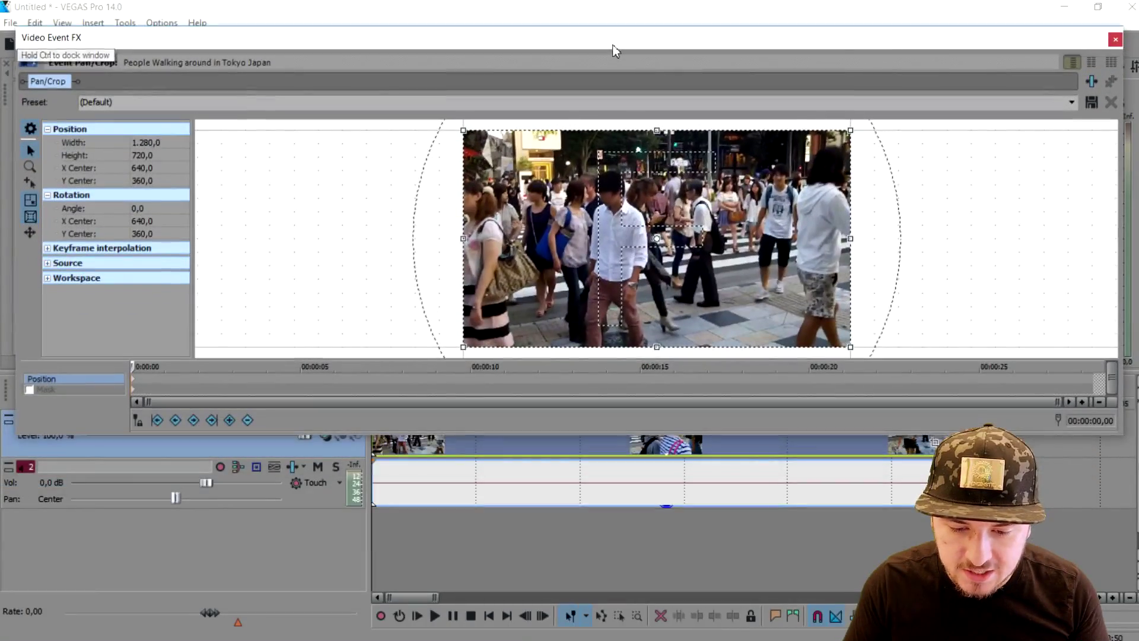
{"action": "double_click", "coordinate": [614, 50]}
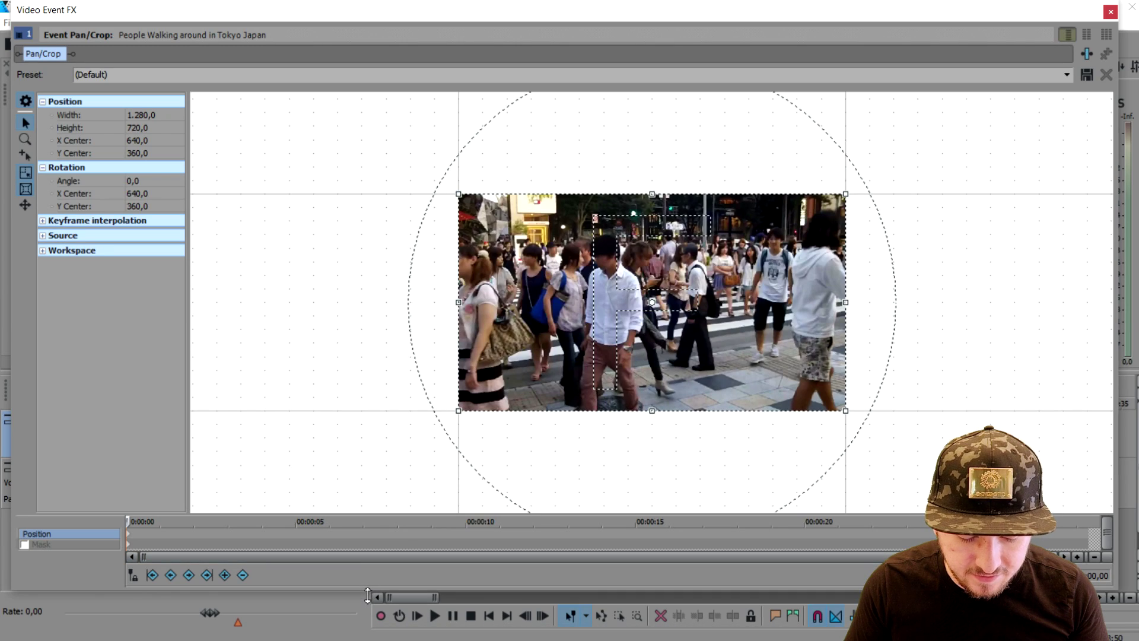
{"action": "left_click_drag", "start_coordinate": [368, 594], "coordinate": [367, 637]}
{"action": "scroll", "coordinate": [454, 445], "scroll_direction": "up", "scroll_amount": 3}
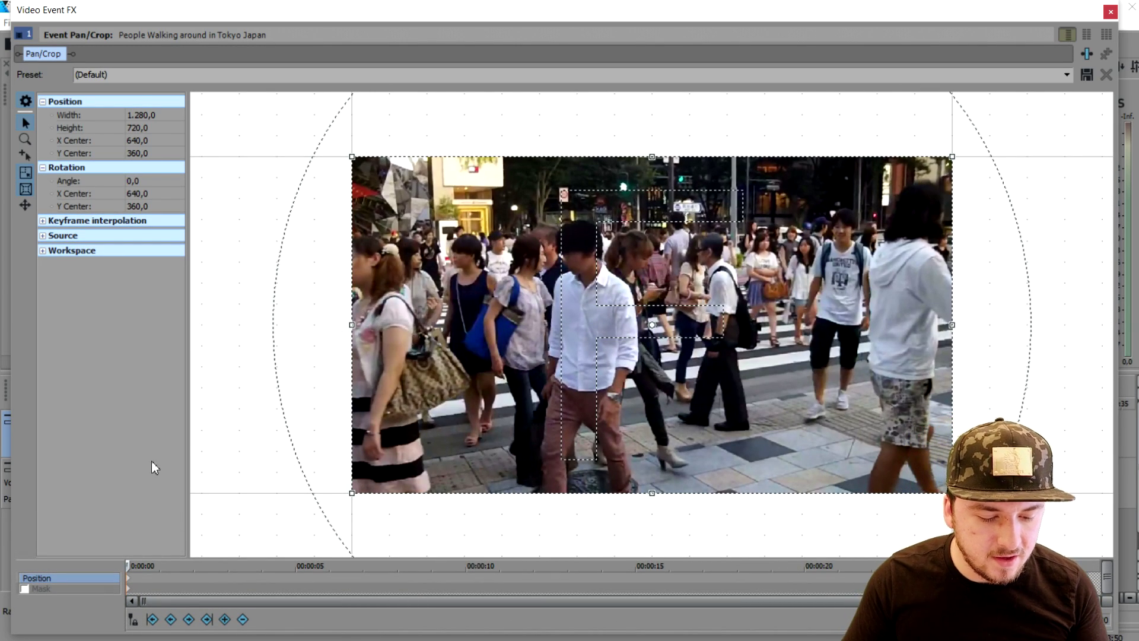
{"action": "left_click", "coordinate": [24, 589]}
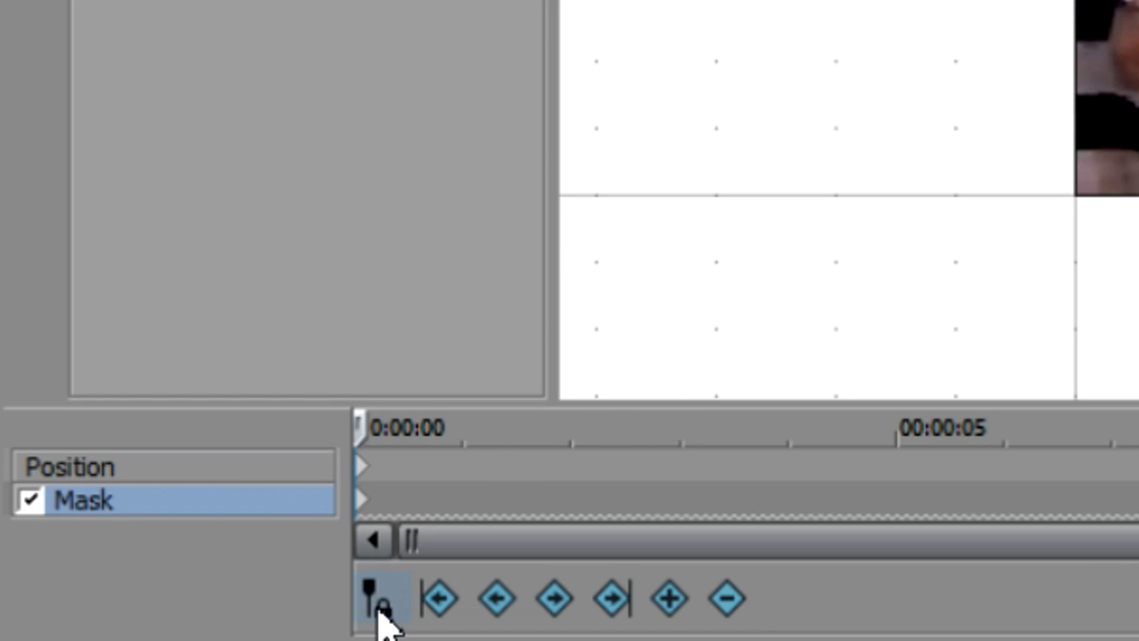
Step: Turn on Sync Cursor and select the Position row in the Pan/Crop controls
{"action": "left_click", "coordinate": [378, 607]}
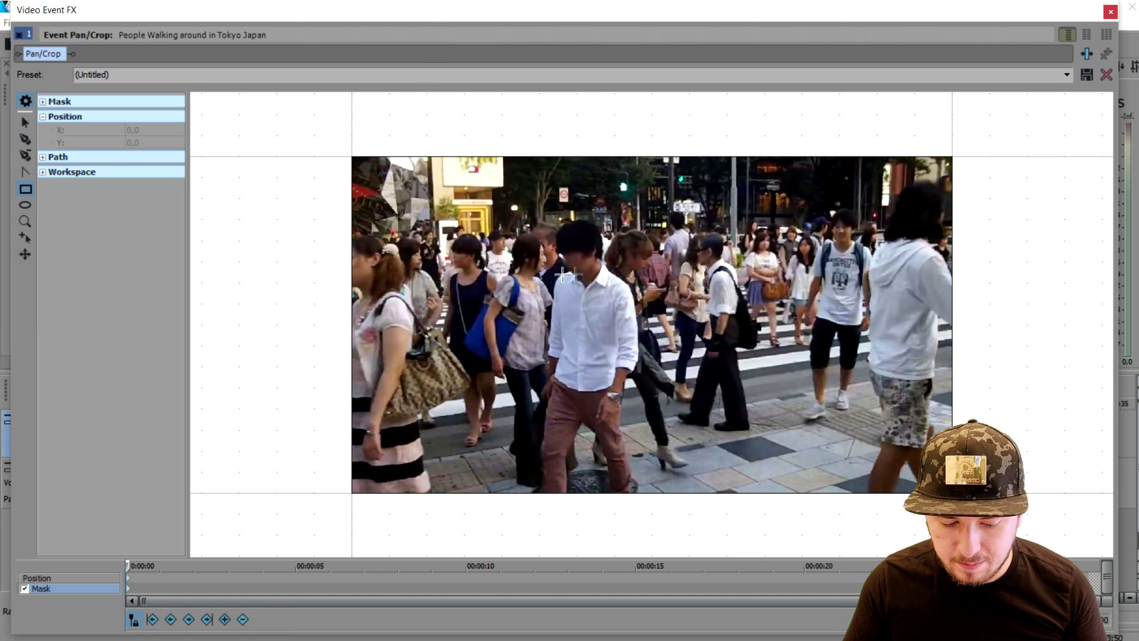
{"action": "left_click", "coordinate": [129, 579]}
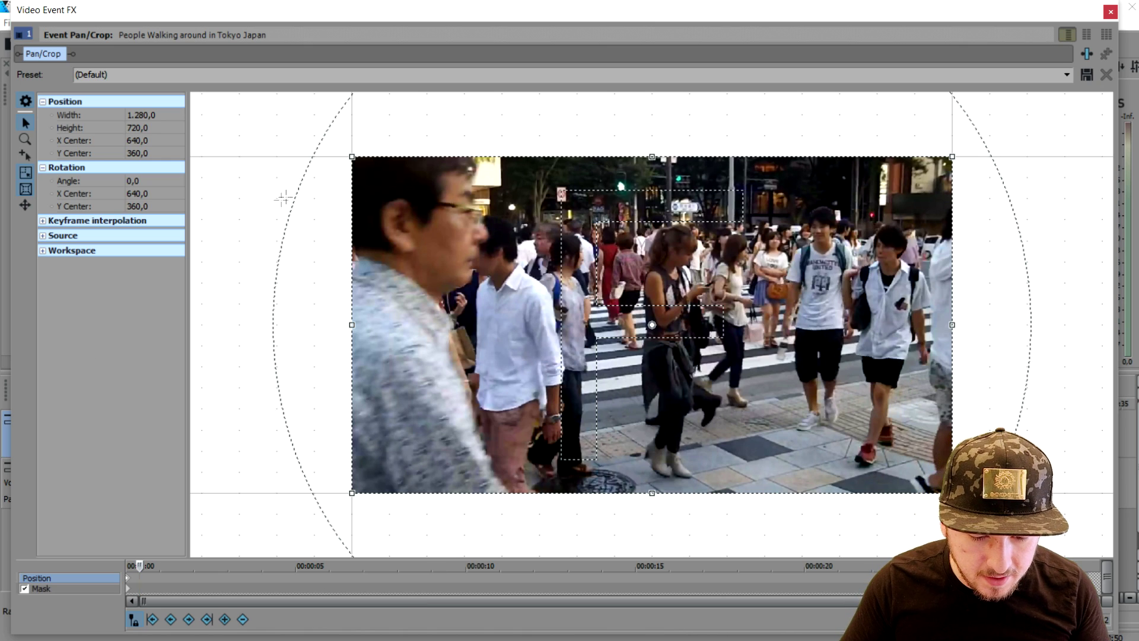
{"action": "scroll", "coordinate": [281, 178], "scroll_direction": "up", "scroll_amount": 2}
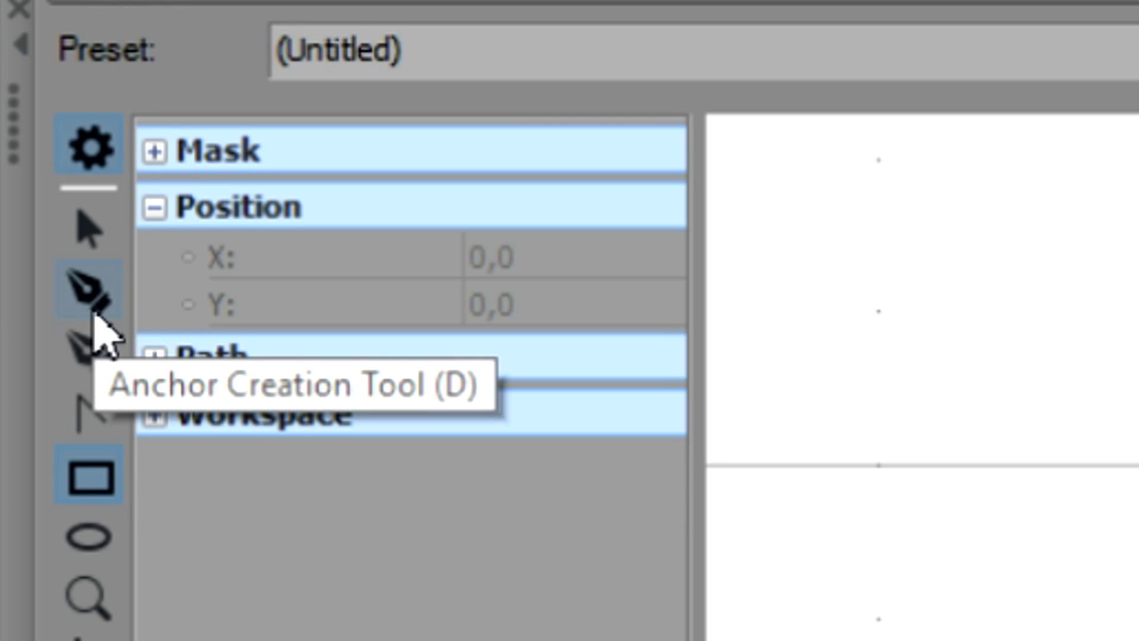
Step: Draw a closed mask path along the passerby's outline with anchor points
{"action": "left_click", "coordinate": [93, 313]}
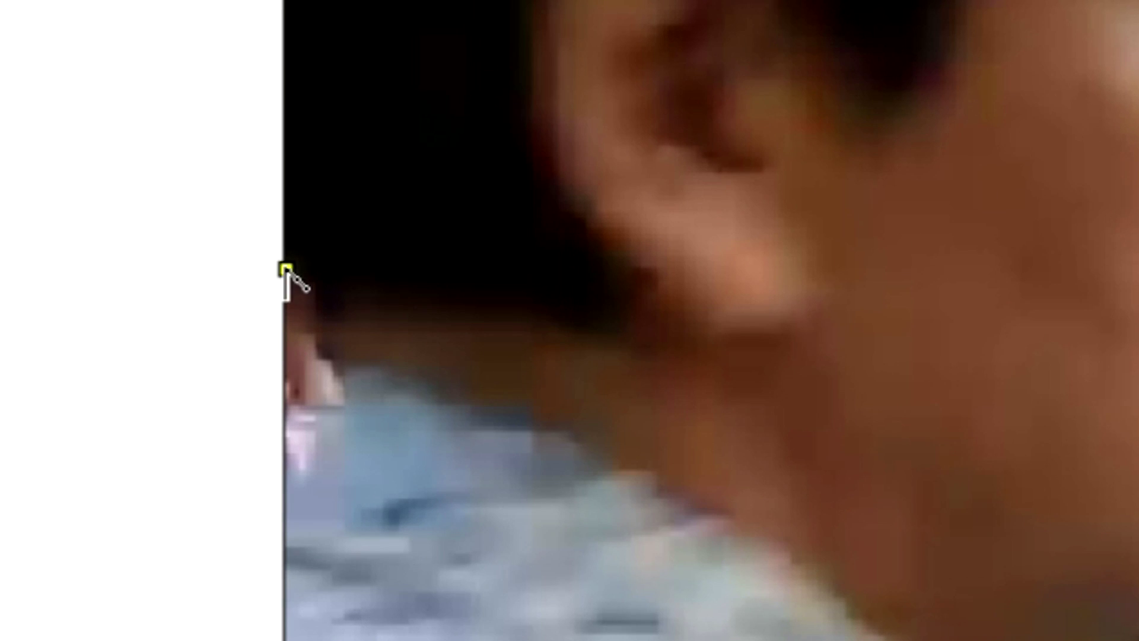
{"action": "left_click", "coordinate": [349, 386]}
{"action": "left_click", "coordinate": [248, 500]}
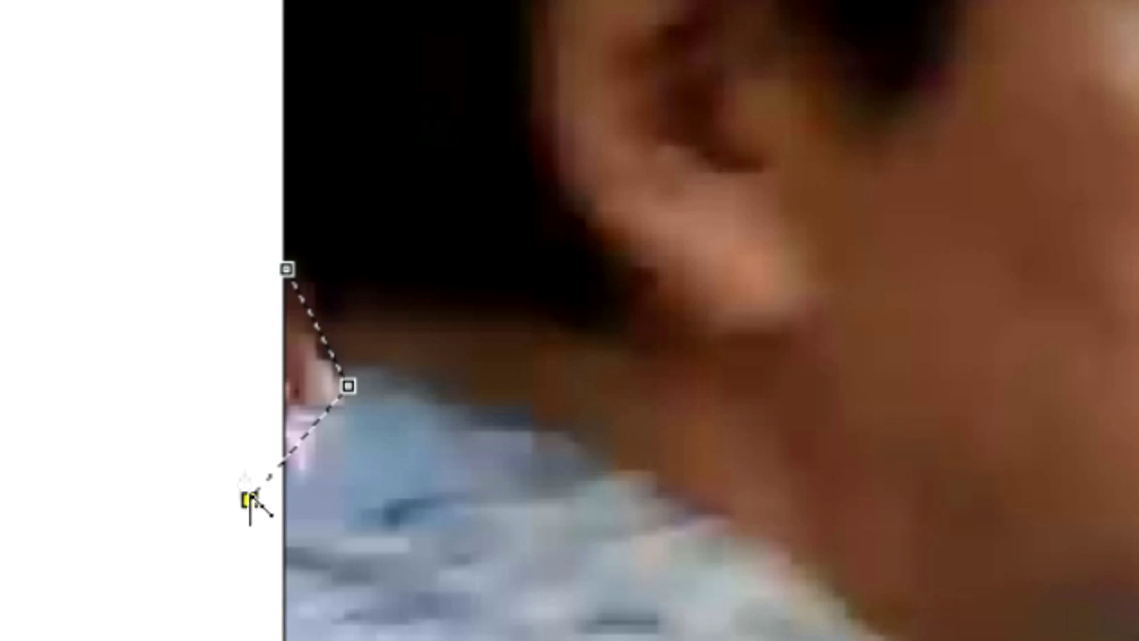
{"action": "left_click", "coordinate": [233, 279]}
{"action": "left_click", "coordinate": [287, 269]}
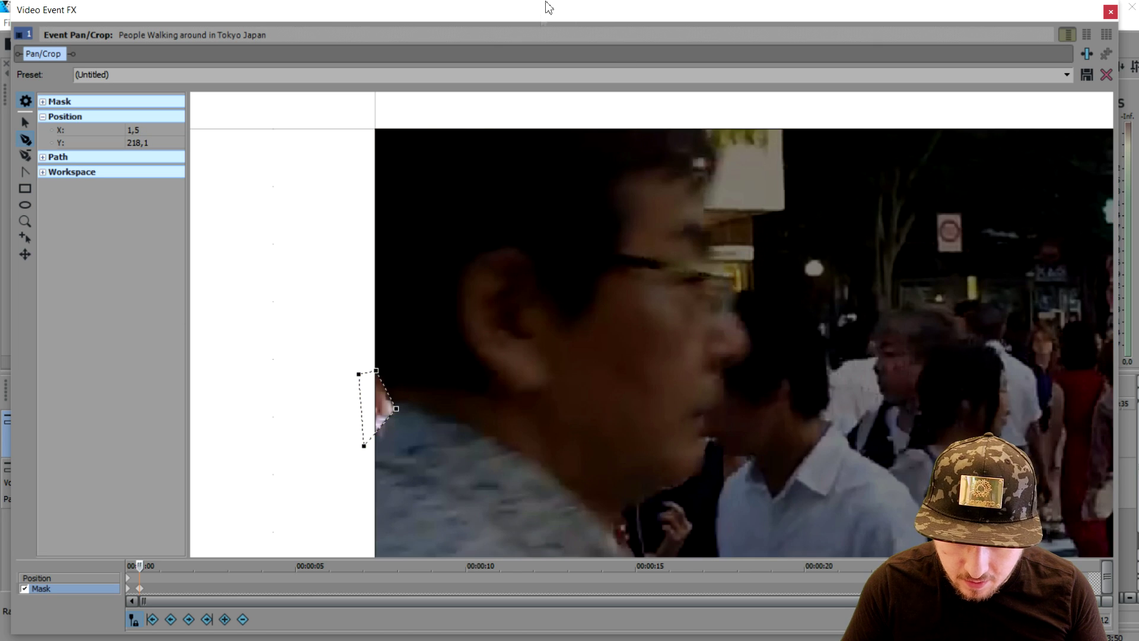
Step: Set the mask path's mode to Negative
{"action": "left_click", "coordinate": [80, 160]}
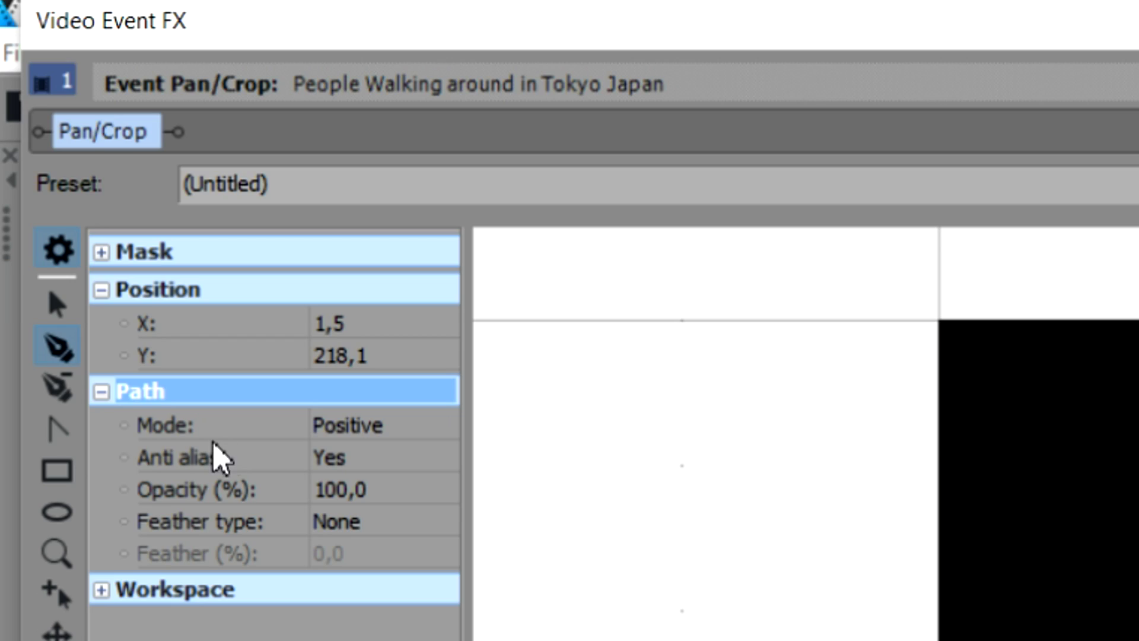
{"action": "left_click", "coordinate": [144, 172]}
{"action": "left_click", "coordinate": [146, 172]}
{"action": "left_click", "coordinate": [150, 188]}
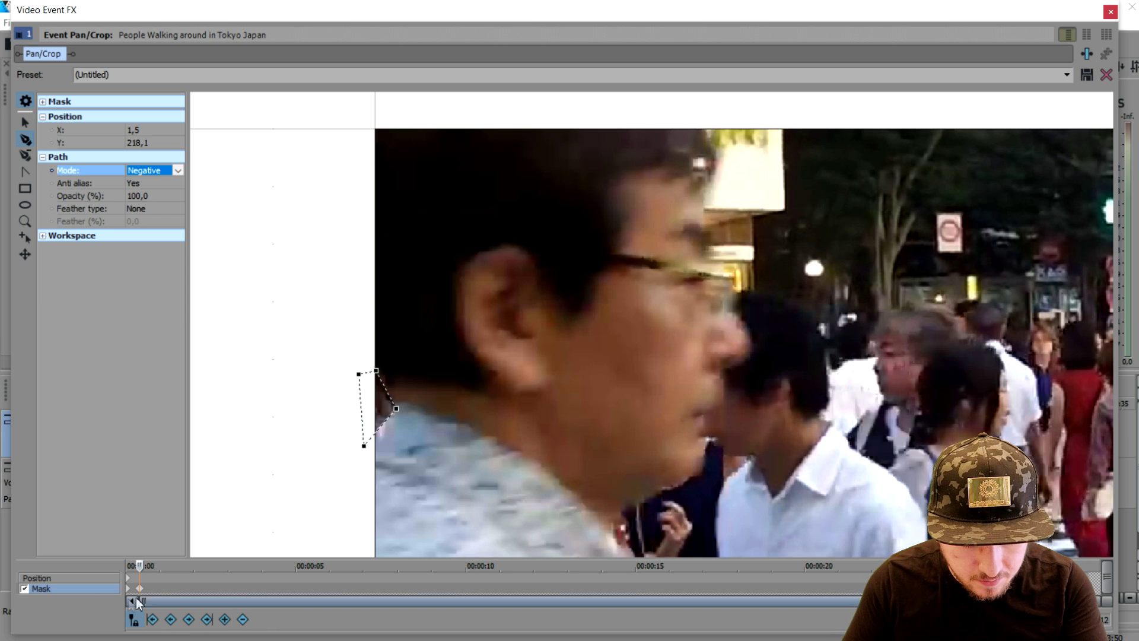
Step: Select the starting Mask keyframe, zoom the keyframe timeline, and step one frame forward
{"action": "left_click", "coordinate": [140, 590]}
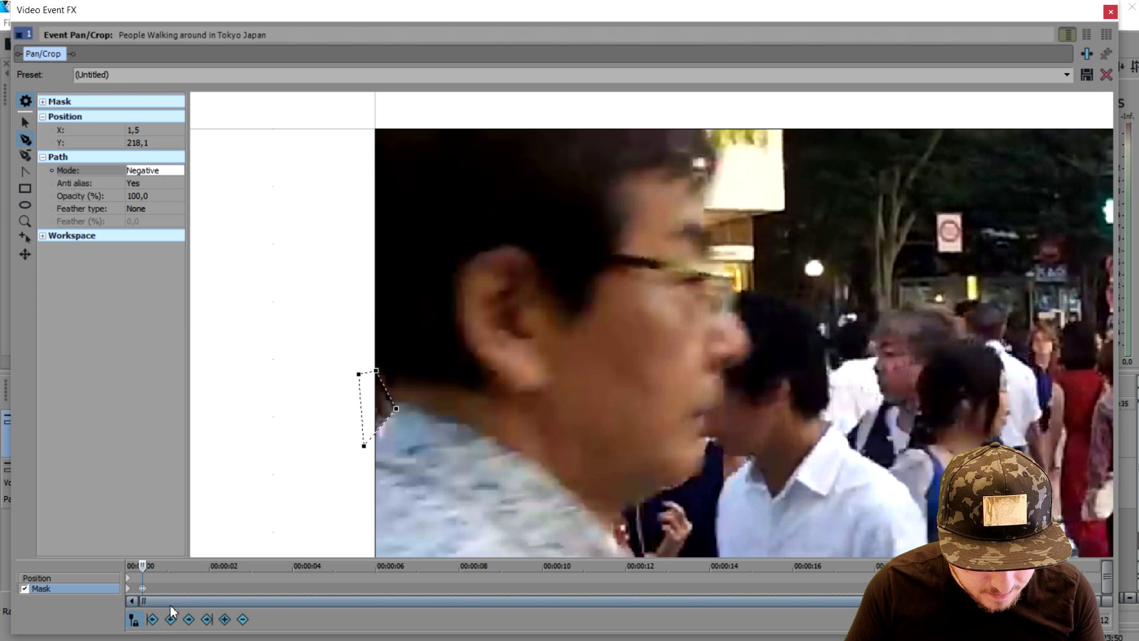
{"action": "scroll", "coordinate": [141, 596], "scroll_direction": "up", "scroll_amount": 3}
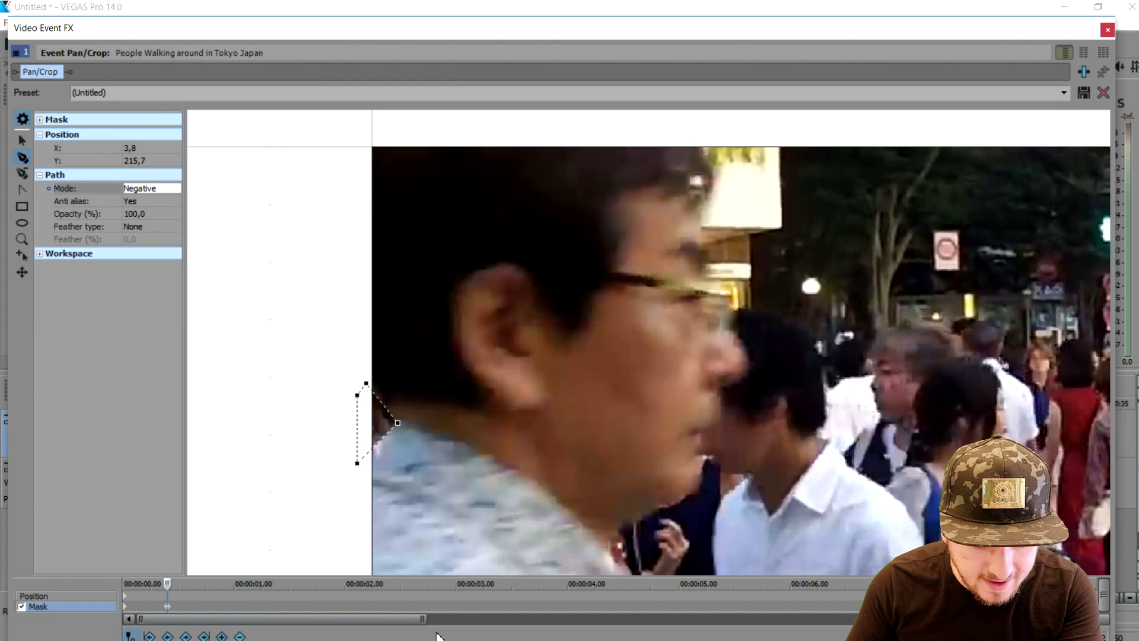
{"action": "key", "text": "Right"}
{"action": "scroll", "coordinate": [228, 599], "scroll_direction": "up", "scroll_amount": 5}
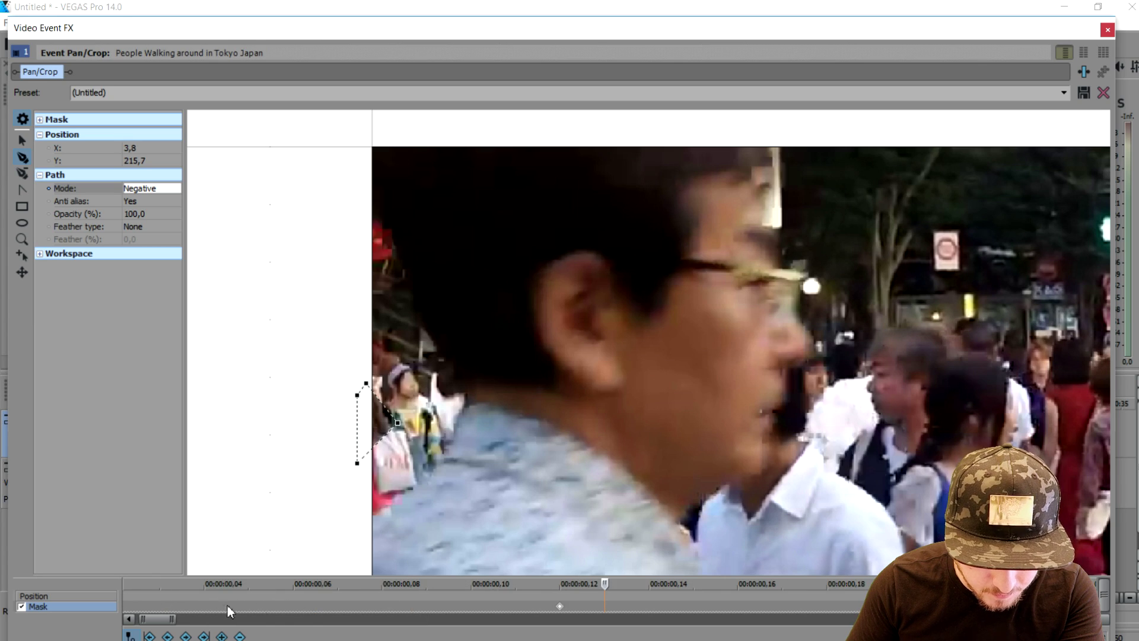
Step: Reset the mask, redraw a closed path around the passerby's head, and set Negative mode
{"action": "right_click", "coordinate": [335, 305]}
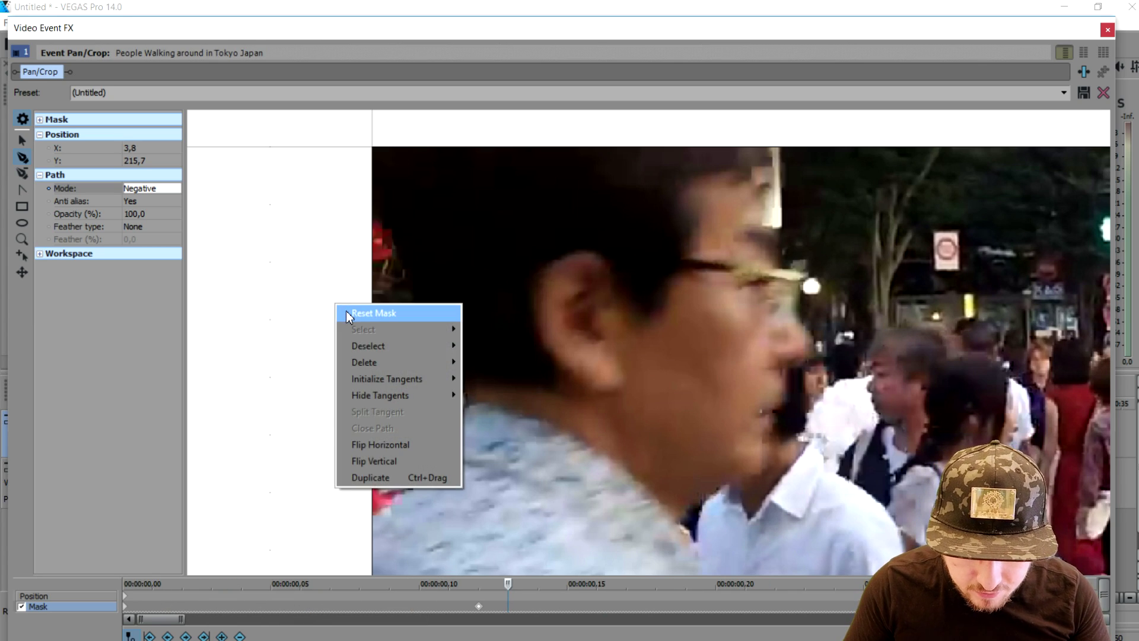
{"action": "left_click", "coordinate": [350, 311]}
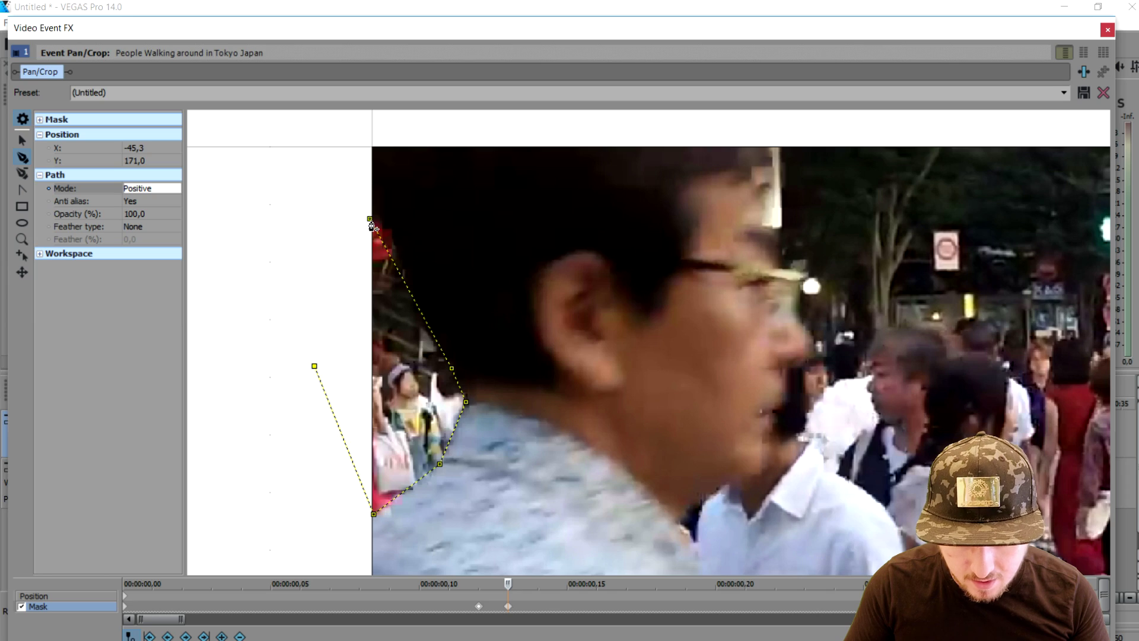
{"action": "left_click", "coordinate": [370, 219]}
{"action": "left_click_drag", "start_coordinate": [456, 38], "coordinate": [475, 55]}
{"action": "left_click", "coordinate": [168, 209]}
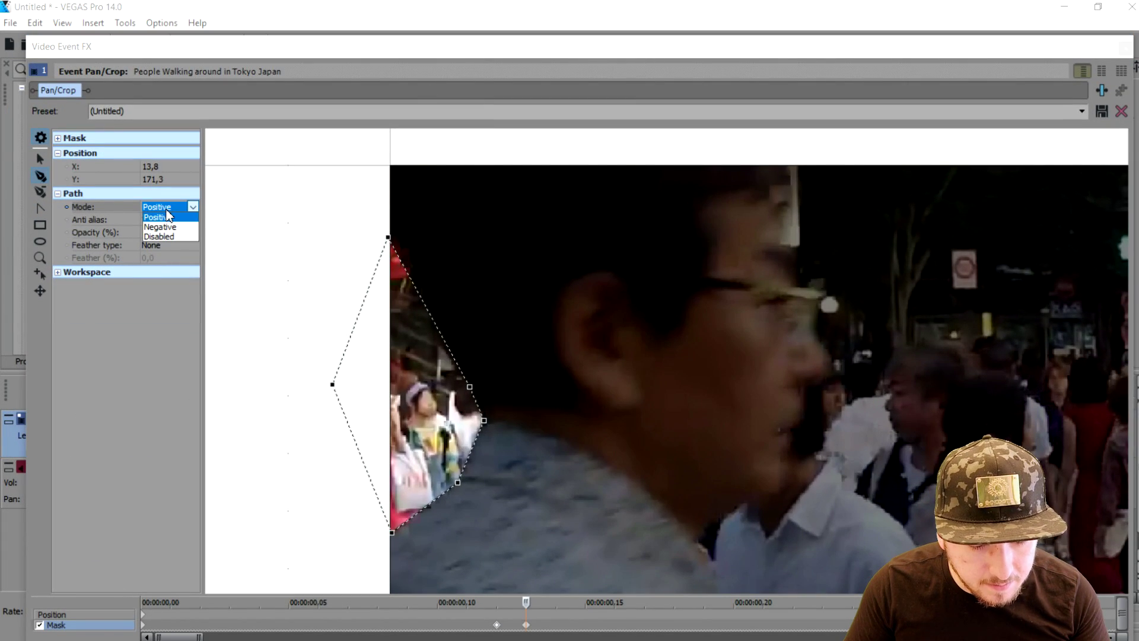
{"action": "left_click", "coordinate": [160, 227]}
Step: Adjust the top mask vertex and step one frame forward
{"action": "left_click_drag", "start_coordinate": [388, 48], "coordinate": [383, 450]}
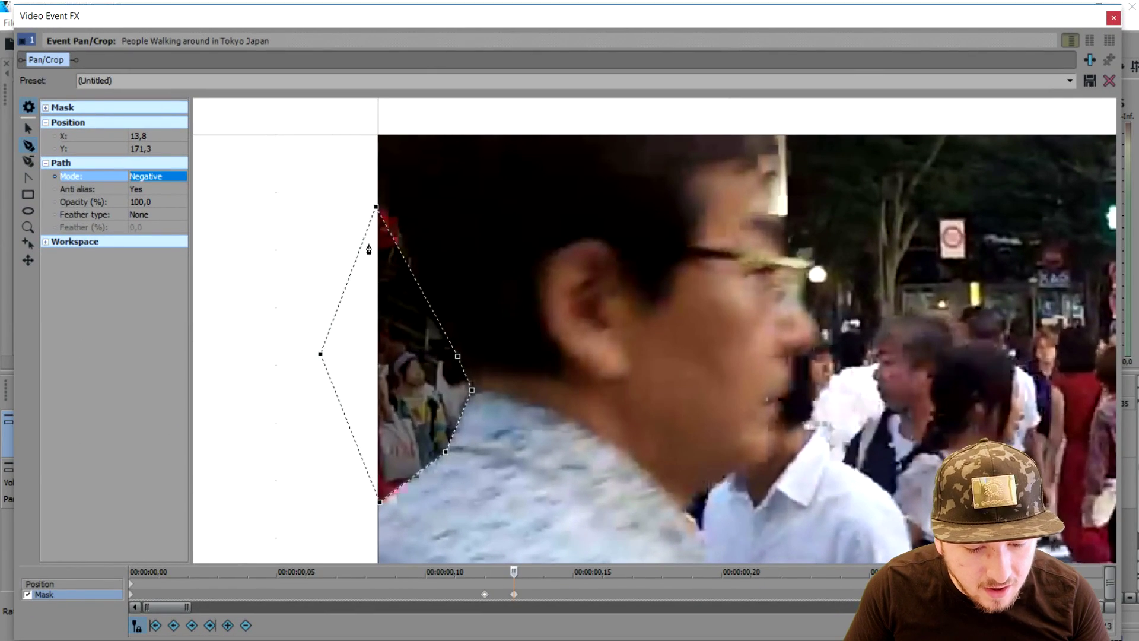
{"action": "left_click", "coordinate": [377, 209]}
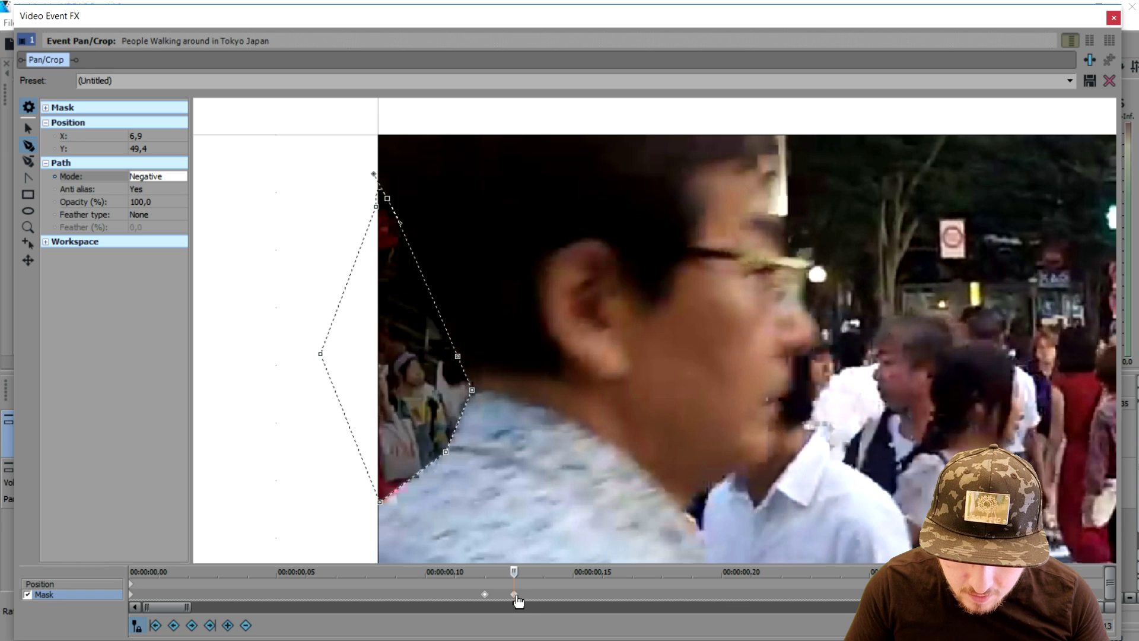
{"action": "key", "text": "Right"}
{"action": "right_click", "coordinate": [315, 324]}
Step: Reset the mask and redraw it around the man's head and shoulder in Negative mode
{"action": "left_click", "coordinate": [327, 334]}
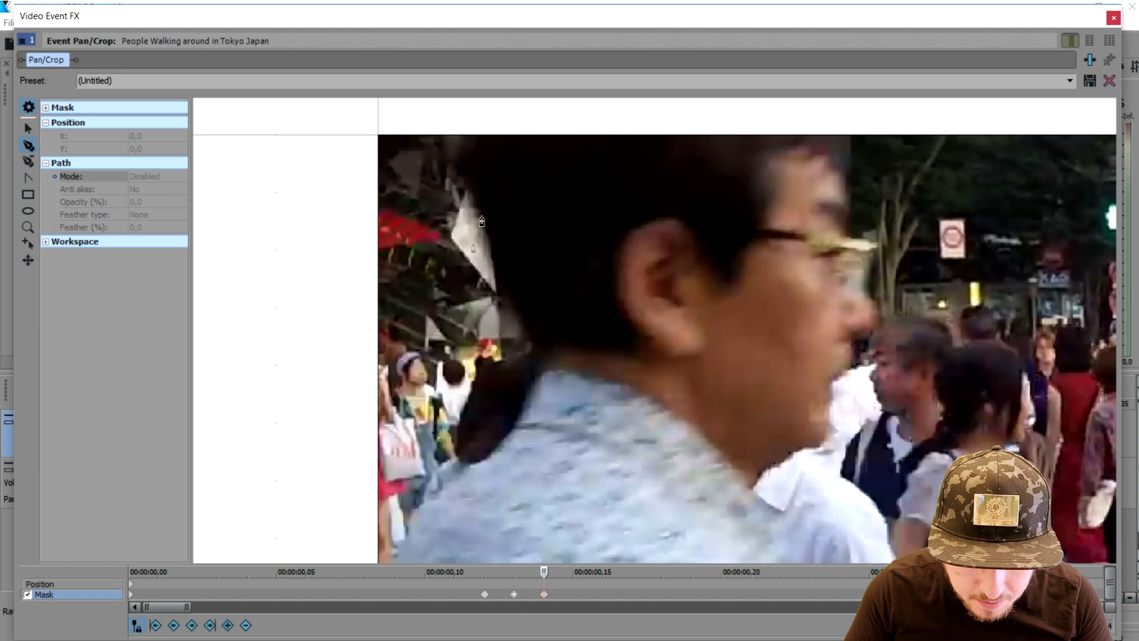
{"action": "left_click", "coordinate": [412, 552]}
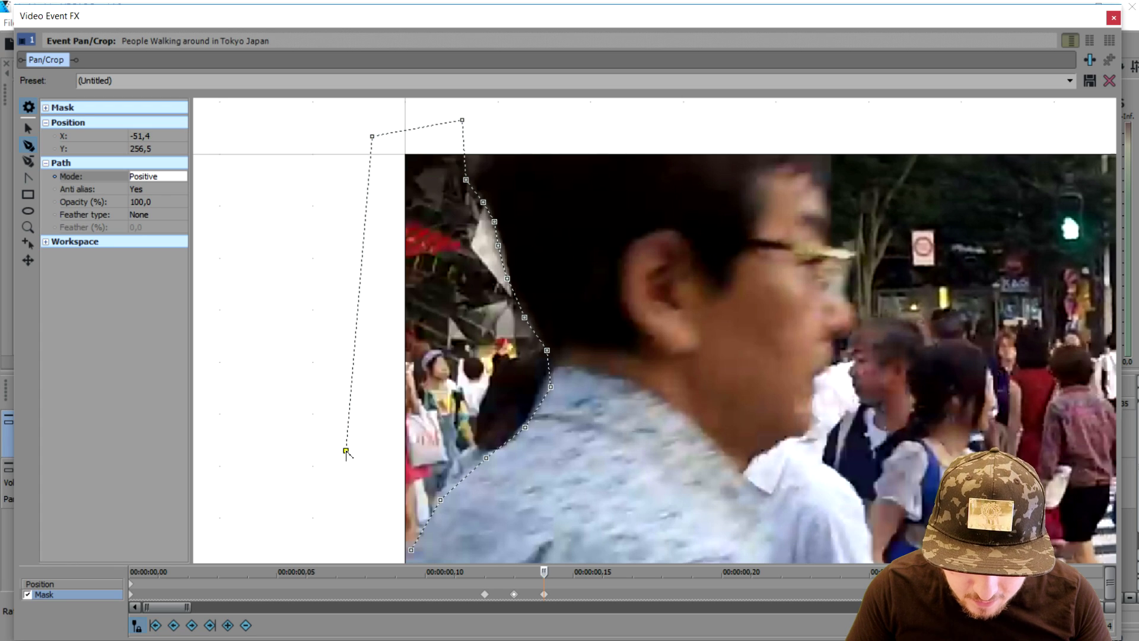
{"action": "left_click", "coordinate": [410, 553]}
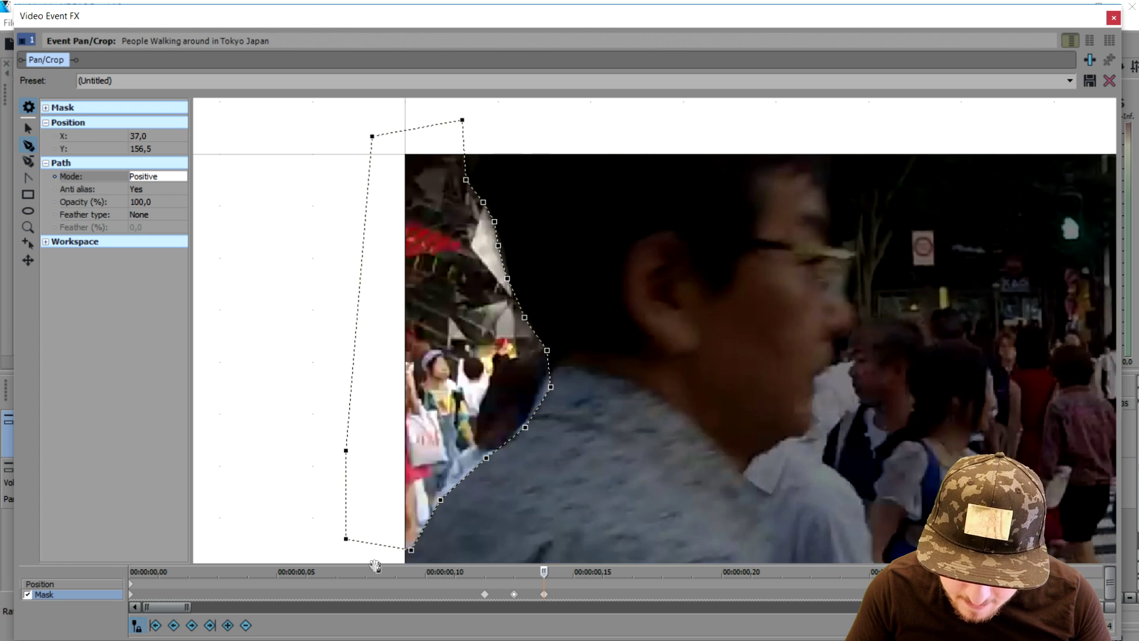
{"action": "left_click", "coordinate": [149, 178]}
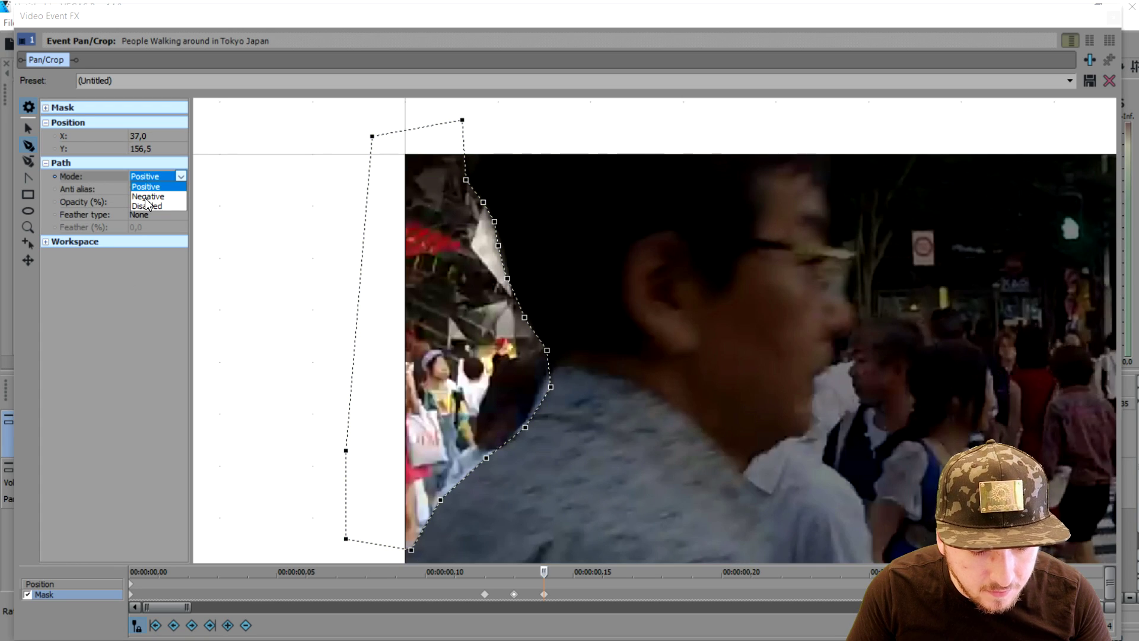
{"action": "left_click", "coordinate": [148, 196]}
Step: Move the effects window aside and advance the playhead one frame
{"action": "left_click_drag", "start_coordinate": [415, 18], "coordinate": [500, 454]}
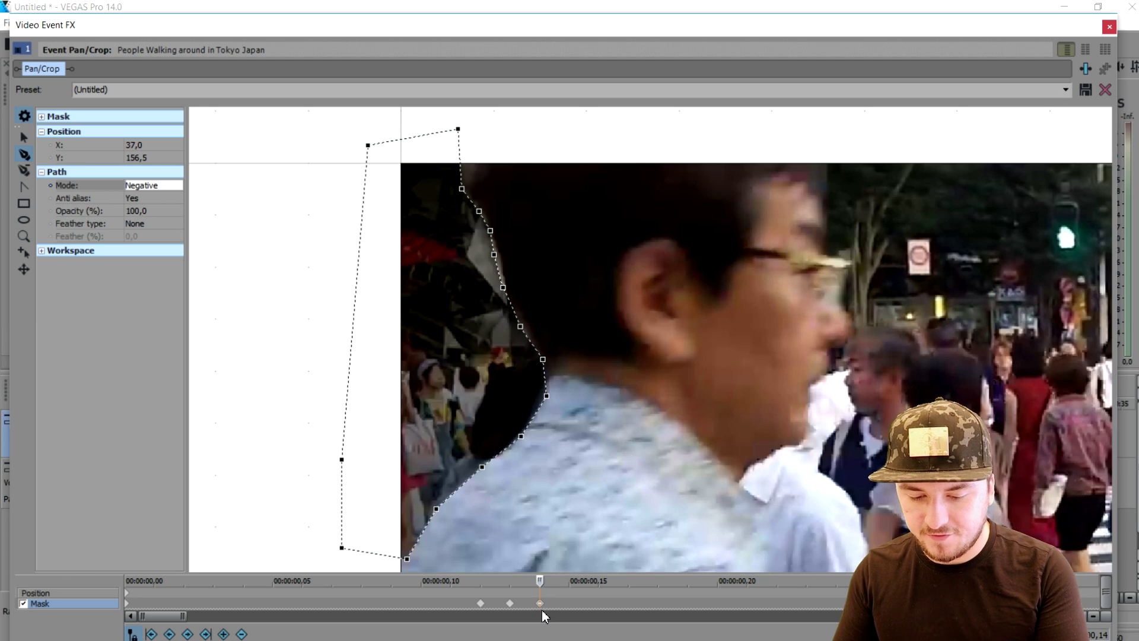
{"action": "left_click", "coordinate": [568, 603]}
{"action": "right_click", "coordinate": [252, 261]}
Step: Reset the mask and trace a closed path around the passerby's back, shoulder and past the frame top
{"action": "left_click", "coordinate": [279, 287]}
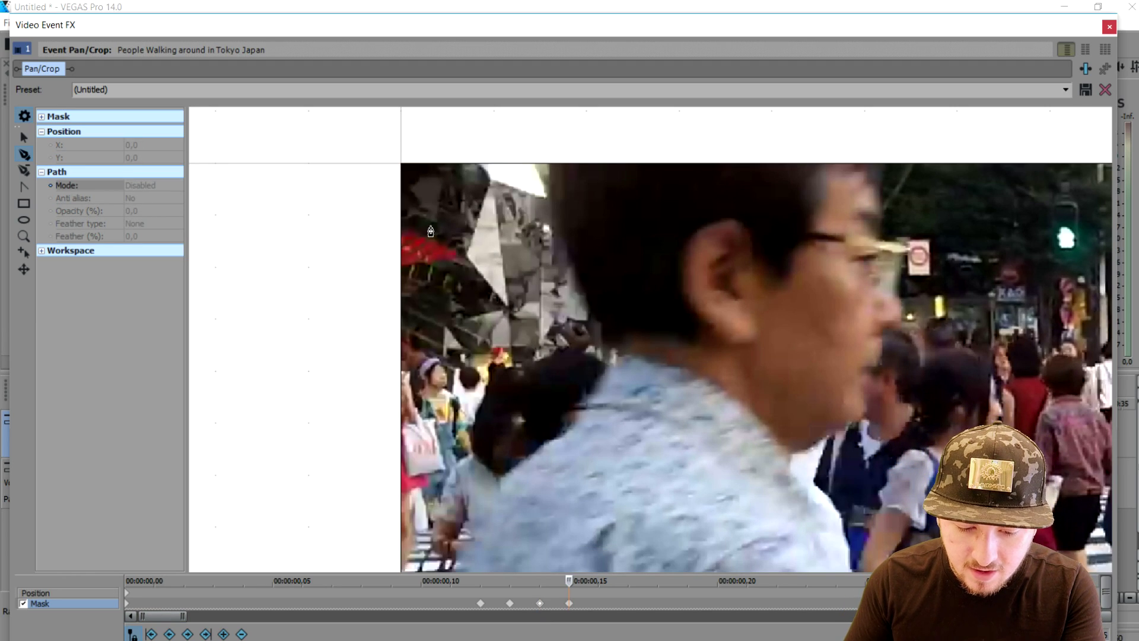
{"action": "left_click", "coordinate": [557, 161]}
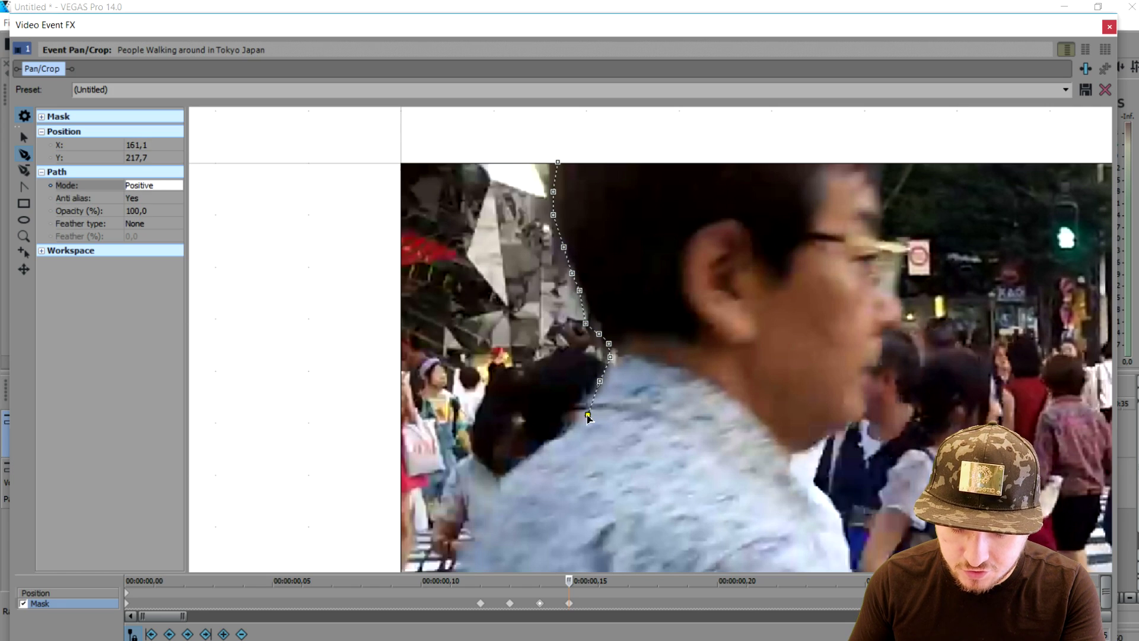
{"action": "scroll", "coordinate": [487, 507], "scroll_direction": "down", "scroll_amount": 1}
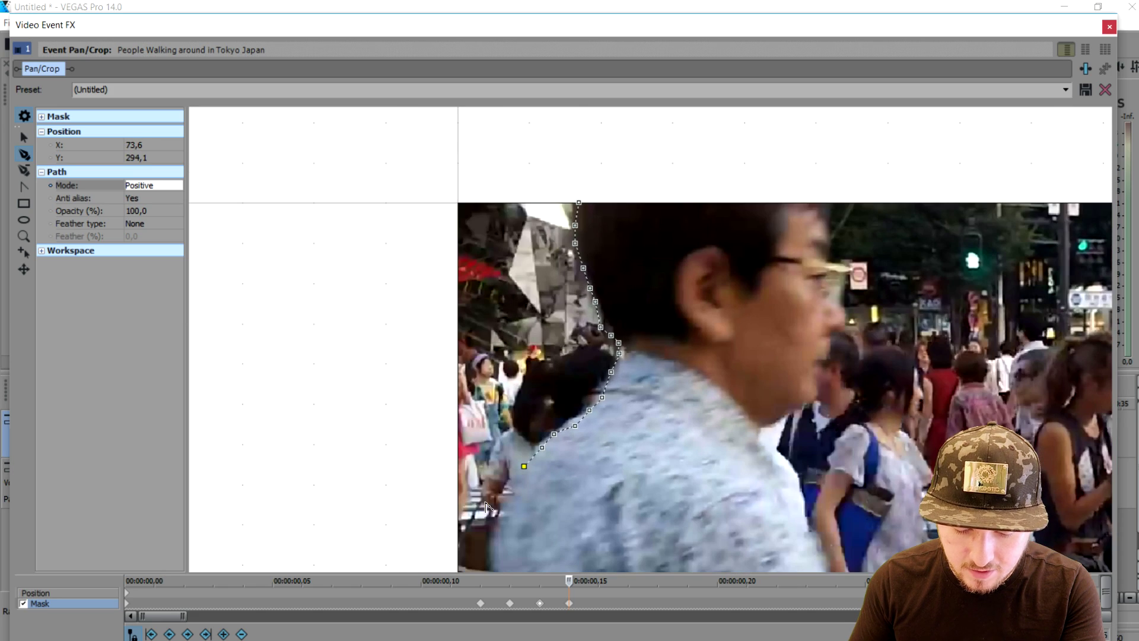
{"action": "scroll", "coordinate": [512, 496], "scroll_direction": "down", "scroll_amount": 1}
{"action": "left_click", "coordinate": [537, 483]}
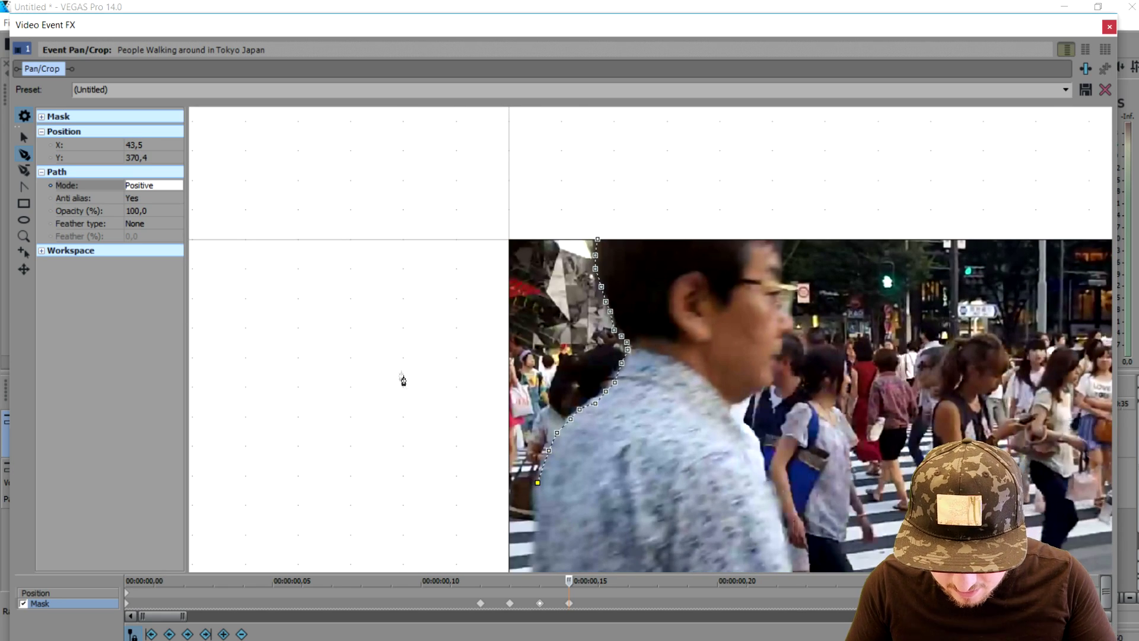
{"action": "scroll", "coordinate": [378, 298], "scroll_direction": "up", "scroll_amount": 3}
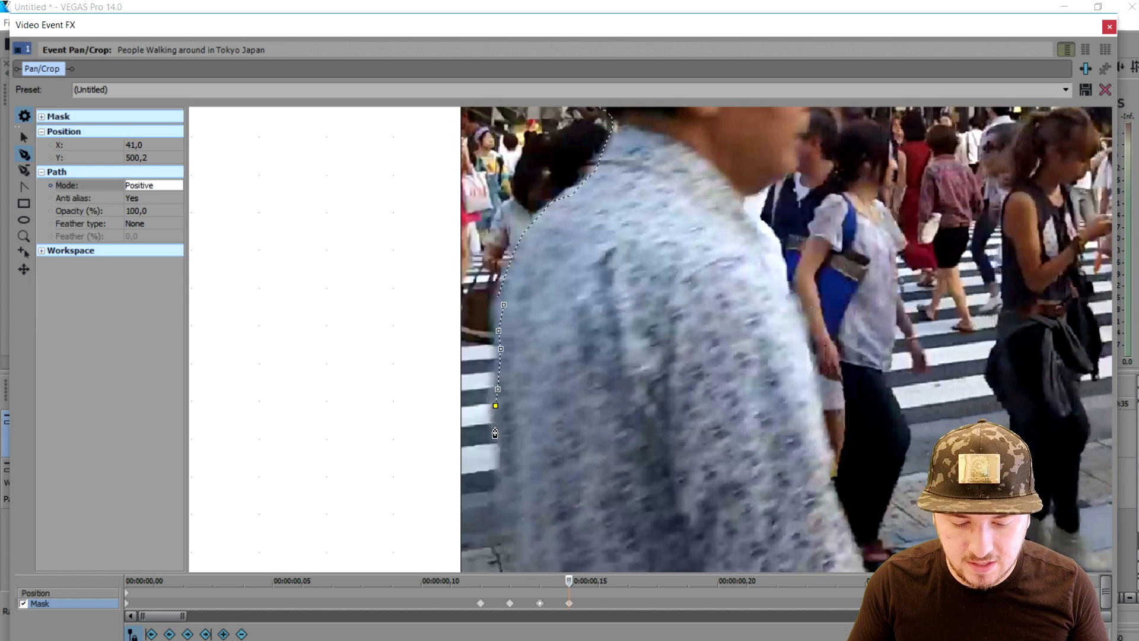
{"action": "scroll", "coordinate": [497, 474], "scroll_direction": "down", "scroll_amount": 1}
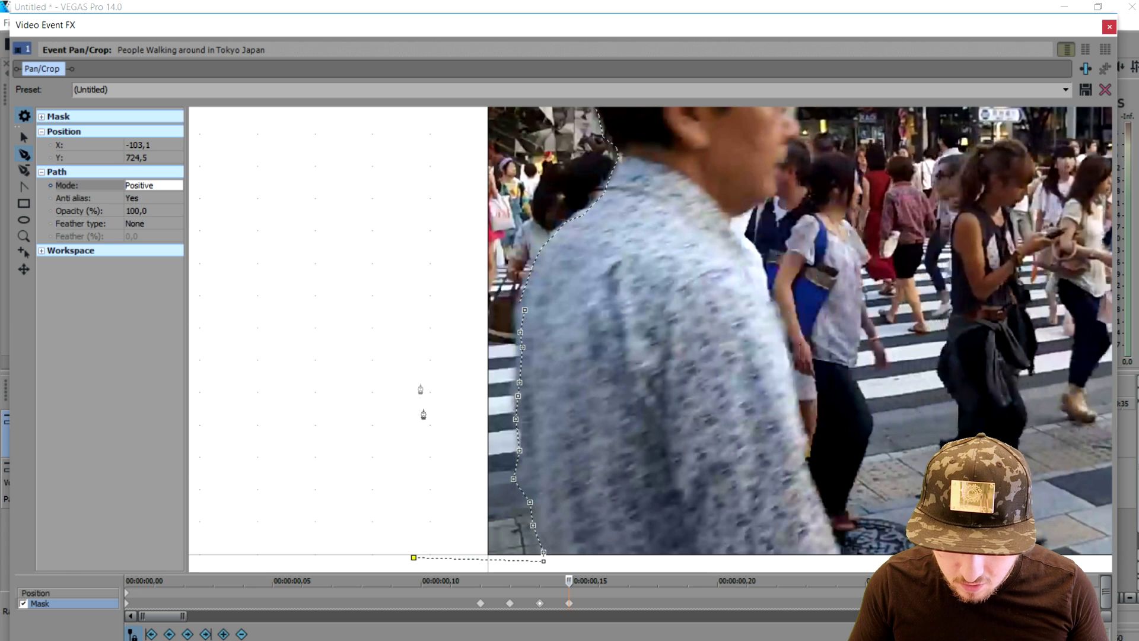
{"action": "left_click", "coordinate": [419, 382]}
{"action": "scroll", "coordinate": [399, 208], "scroll_direction": "down", "scroll_amount": 3}
{"action": "left_click", "coordinate": [370, 160]}
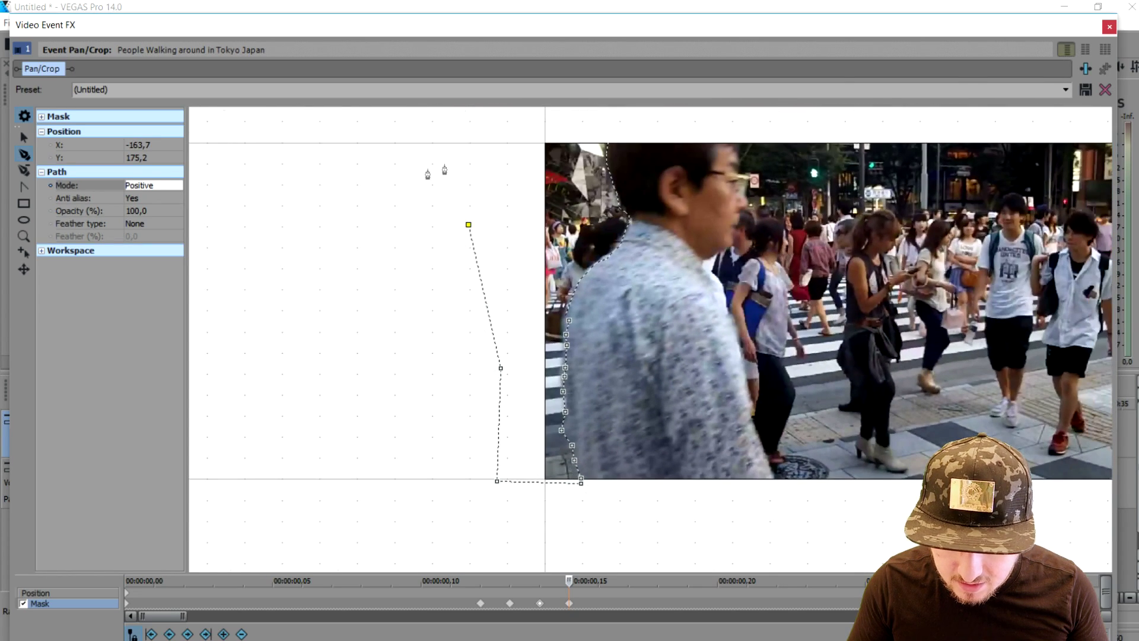
{"action": "left_click", "coordinate": [581, 136]}
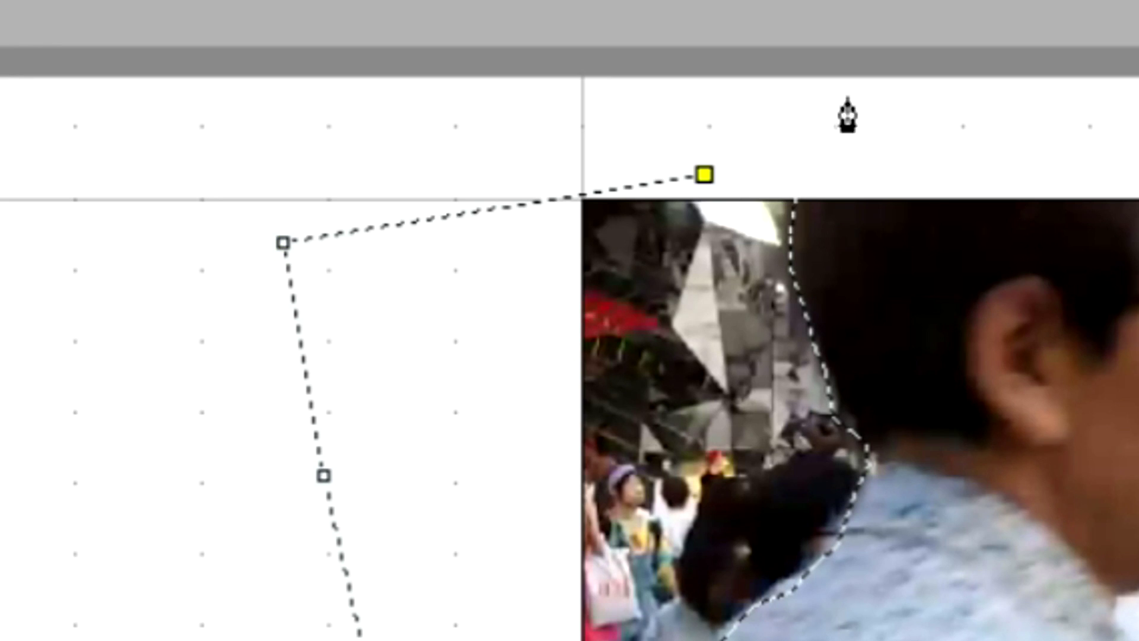
{"action": "left_click", "coordinate": [795, 185]}
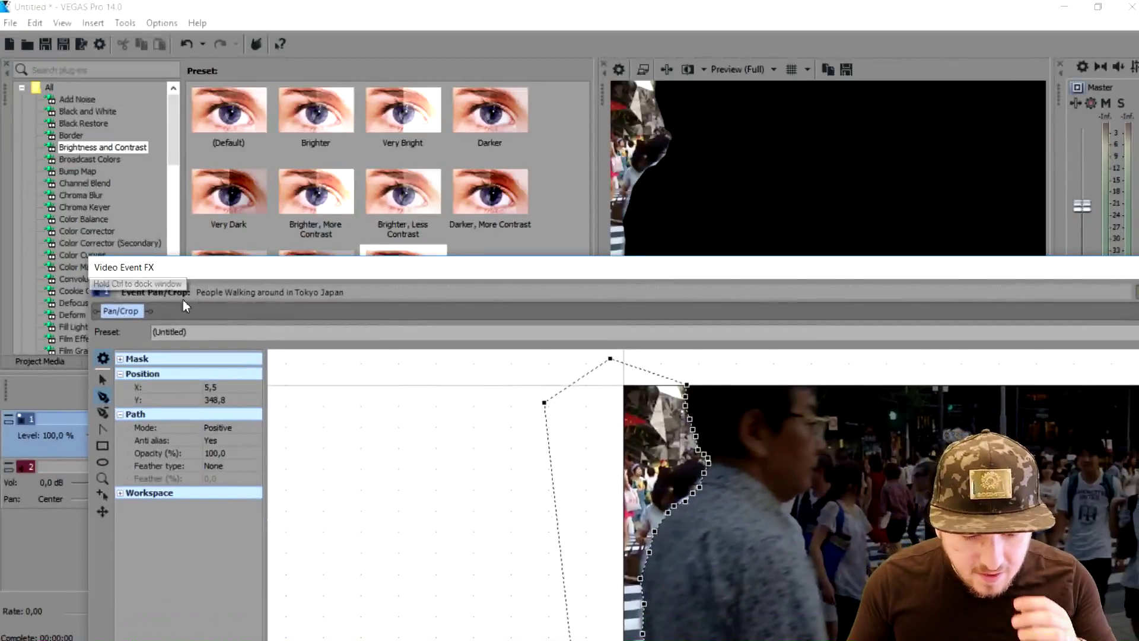
Step: Set the new mask path's mode to Negative
{"action": "left_click", "coordinate": [223, 429]}
{"action": "left_click", "coordinate": [222, 447]}
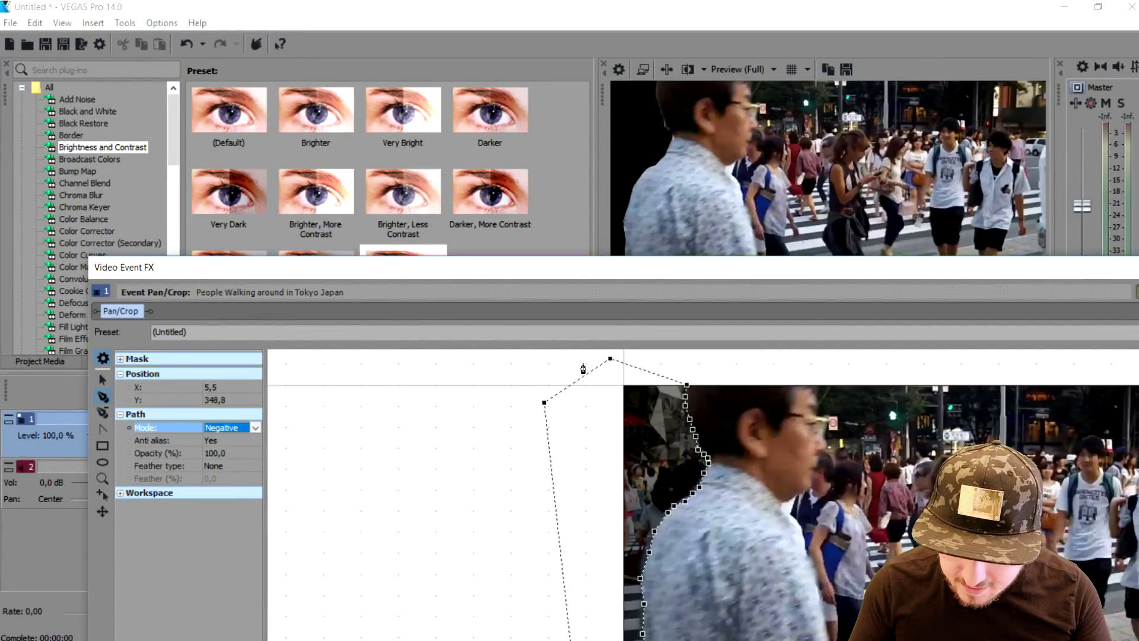
{"action": "left_click_drag", "start_coordinate": [604, 273], "coordinate": [531, 111]}
{"action": "left_click_drag", "start_coordinate": [503, 23], "coordinate": [507, 20]}
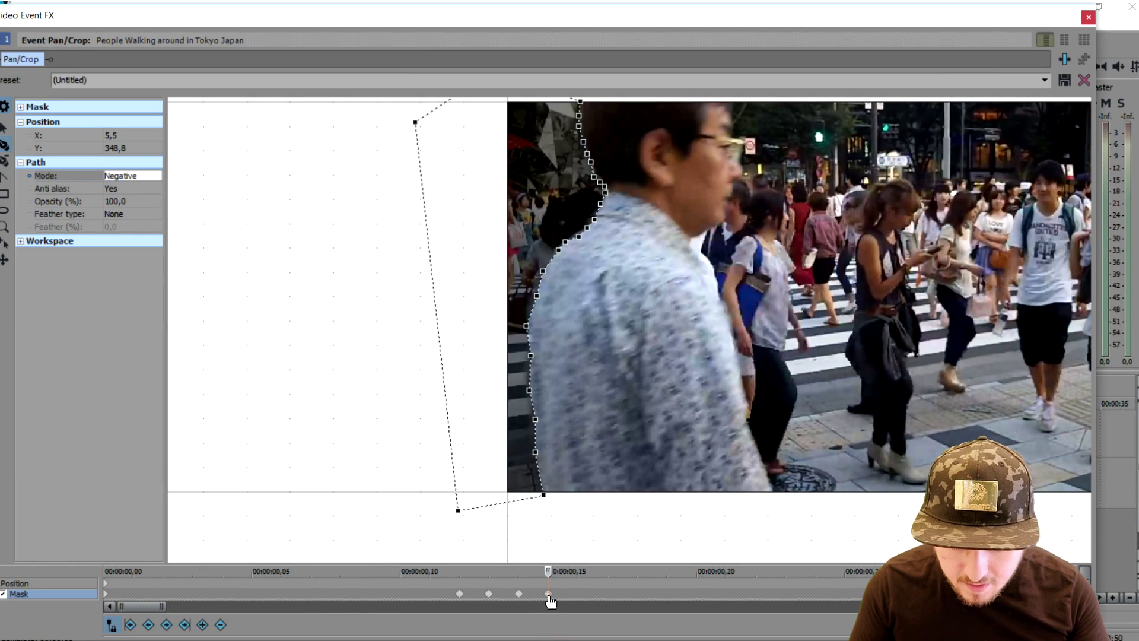
Step: Advance to the next frame and reset its mask
{"action": "left_click", "coordinate": [574, 606]}
{"action": "right_click", "coordinate": [383, 123]}
{"action": "left_click", "coordinate": [424, 137]}
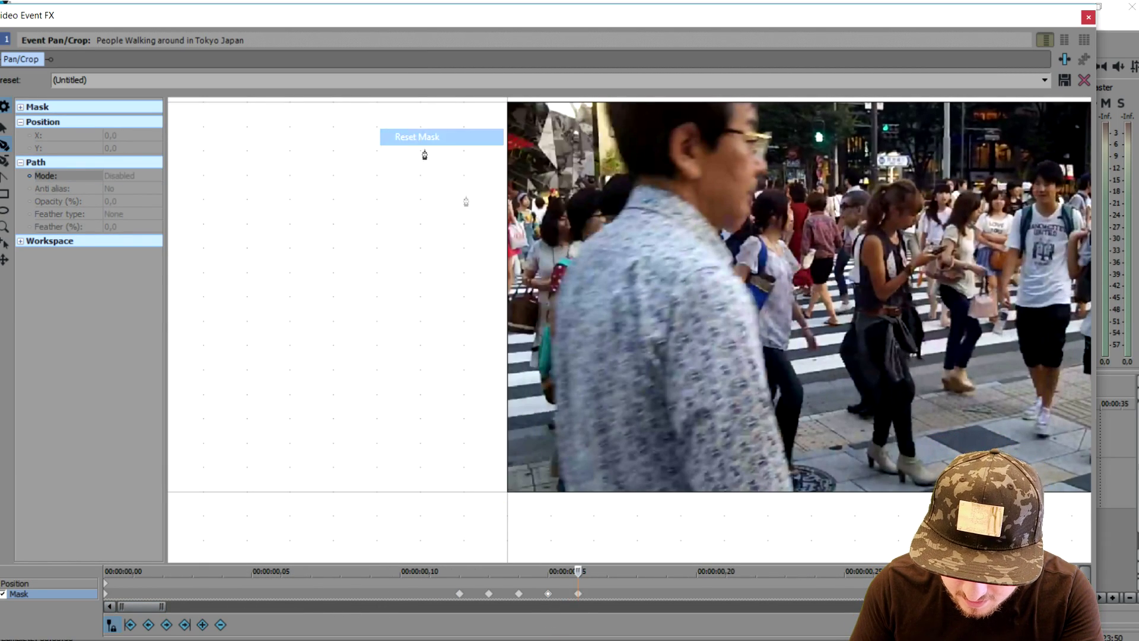
Step: Trace a closed mask path around the man's back and shoulder, extending past the frame edges
{"action": "left_click", "coordinate": [567, 492]}
{"action": "left_click", "coordinate": [561, 429]}
{"action": "left_click", "coordinate": [550, 390]}
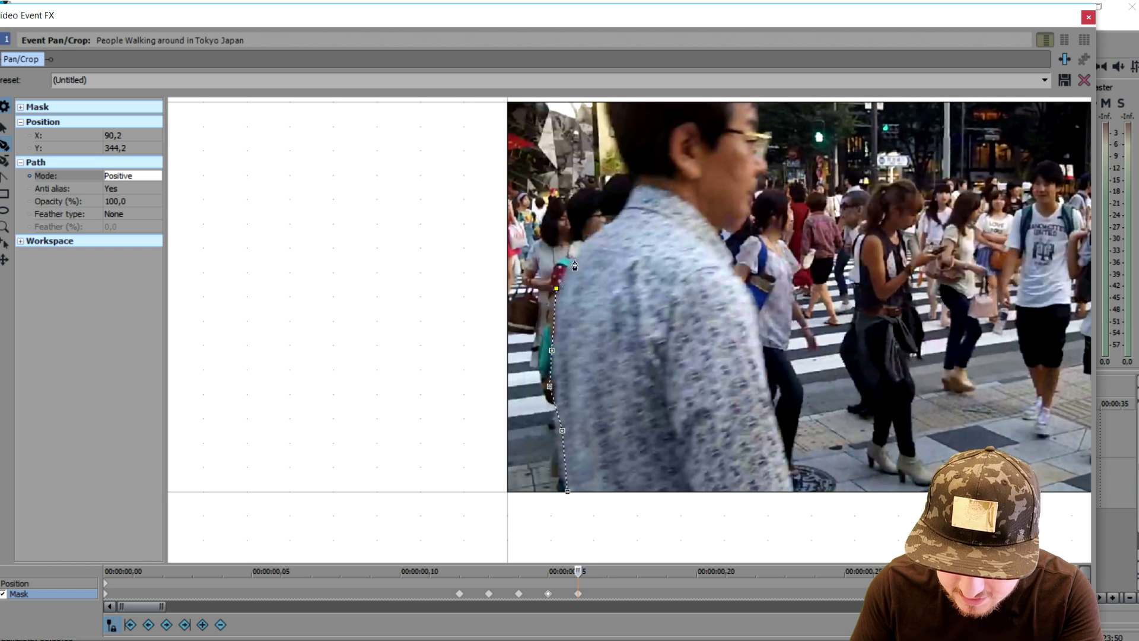
{"action": "left_click", "coordinate": [622, 224]}
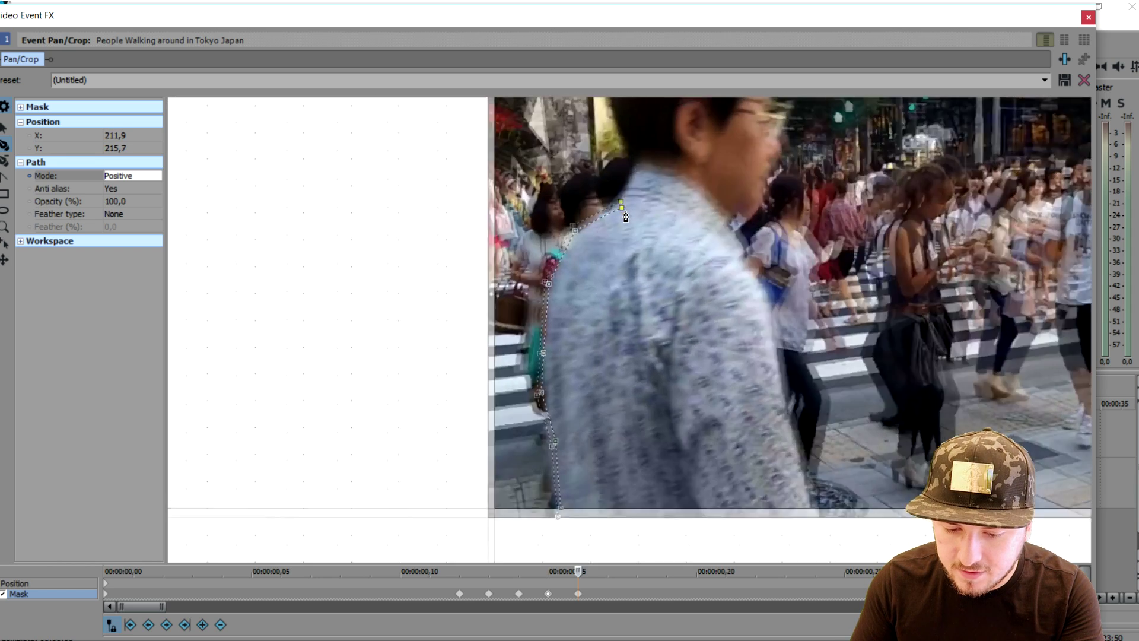
{"action": "left_click", "coordinate": [607, 105]}
{"action": "left_click", "coordinate": [467, 106]}
{"action": "left_click", "coordinate": [442, 484]}
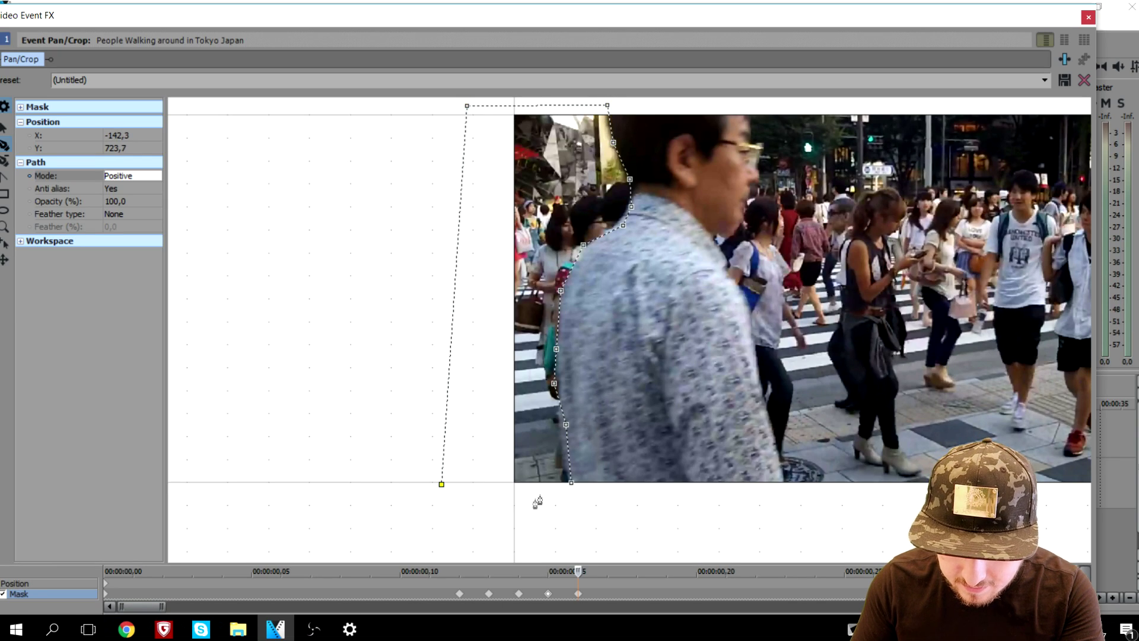
{"action": "left_click", "coordinate": [571, 482]}
Step: Set the mask mode to Negative and close the Video Event FX window
{"action": "left_click", "coordinate": [131, 179]}
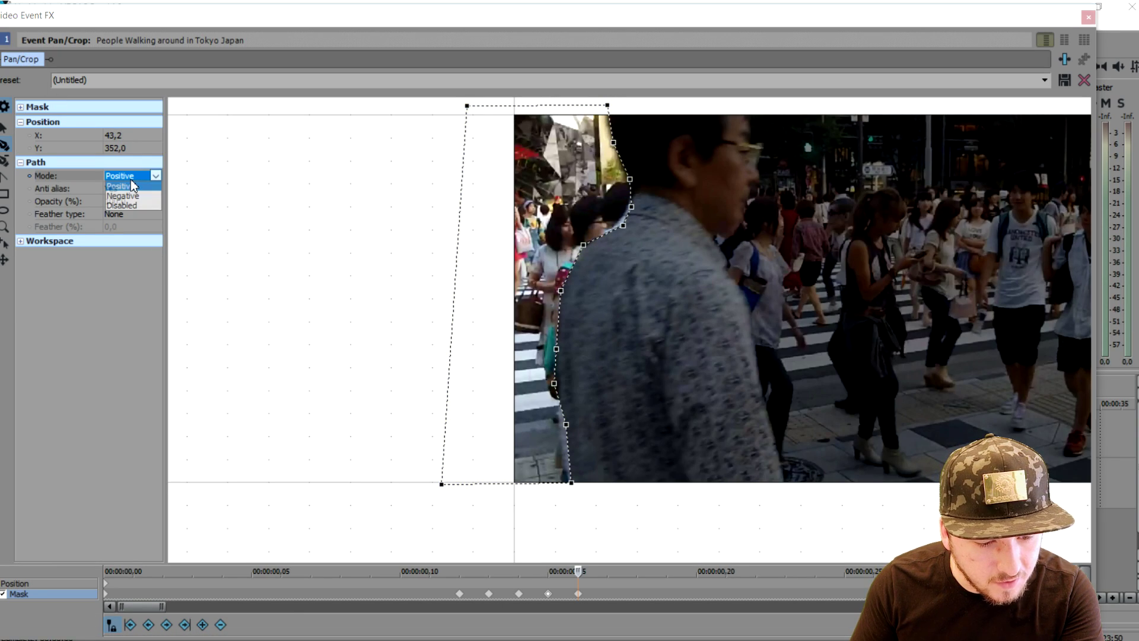
{"action": "left_click", "coordinate": [140, 196]}
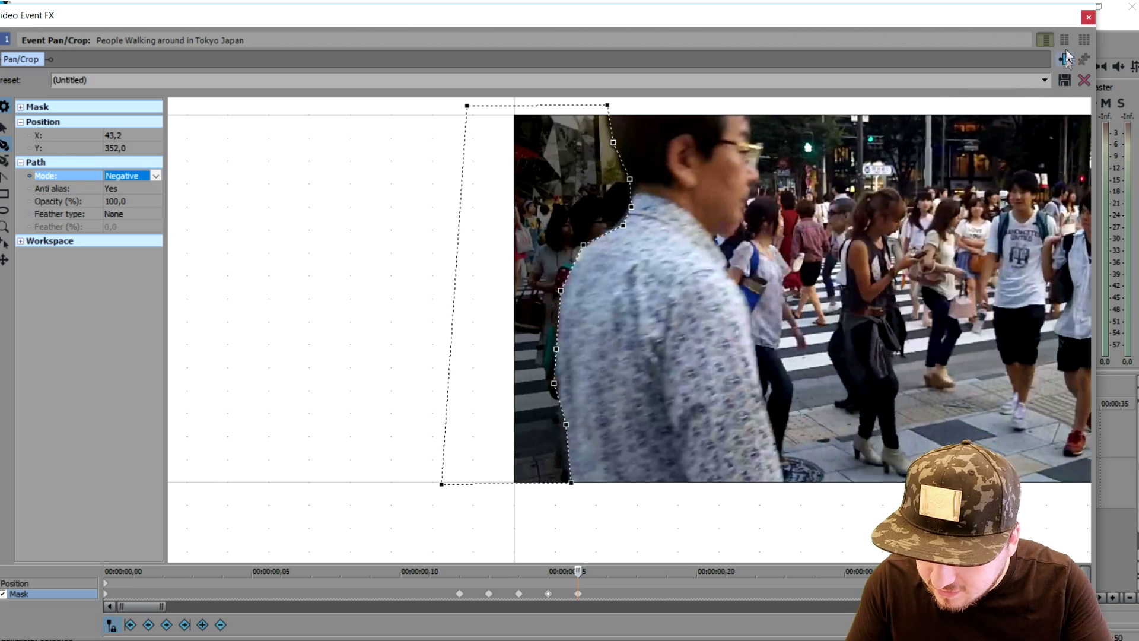
{"action": "left_click", "coordinate": [1088, 17]}
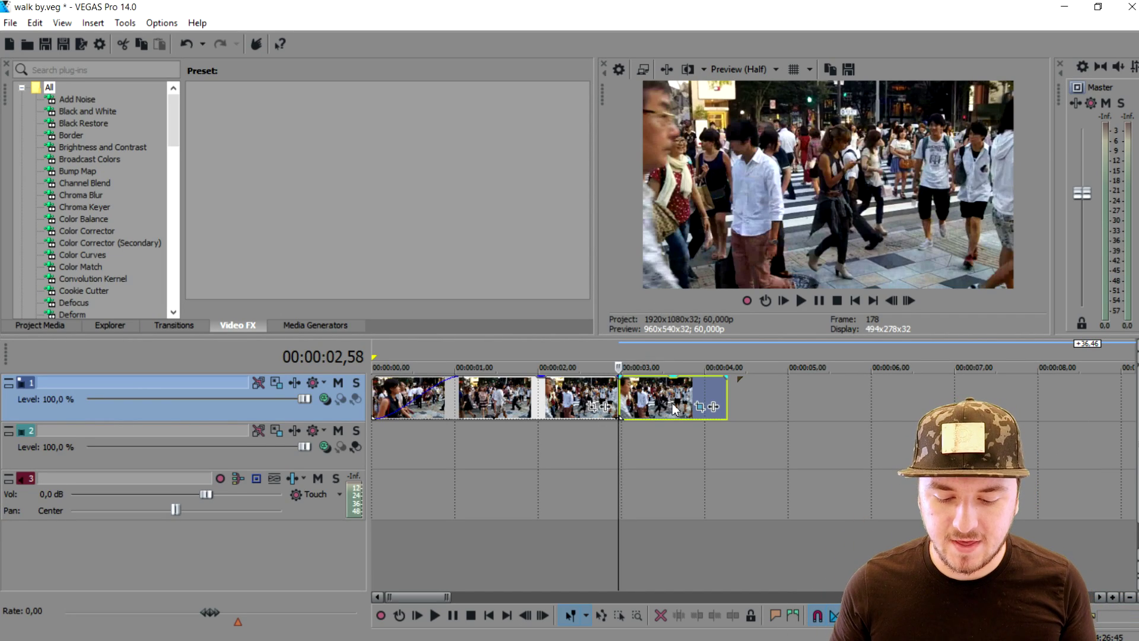
{"action": "scroll", "coordinate": [790, 415], "scroll_direction": "up", "scroll_amount": 2}
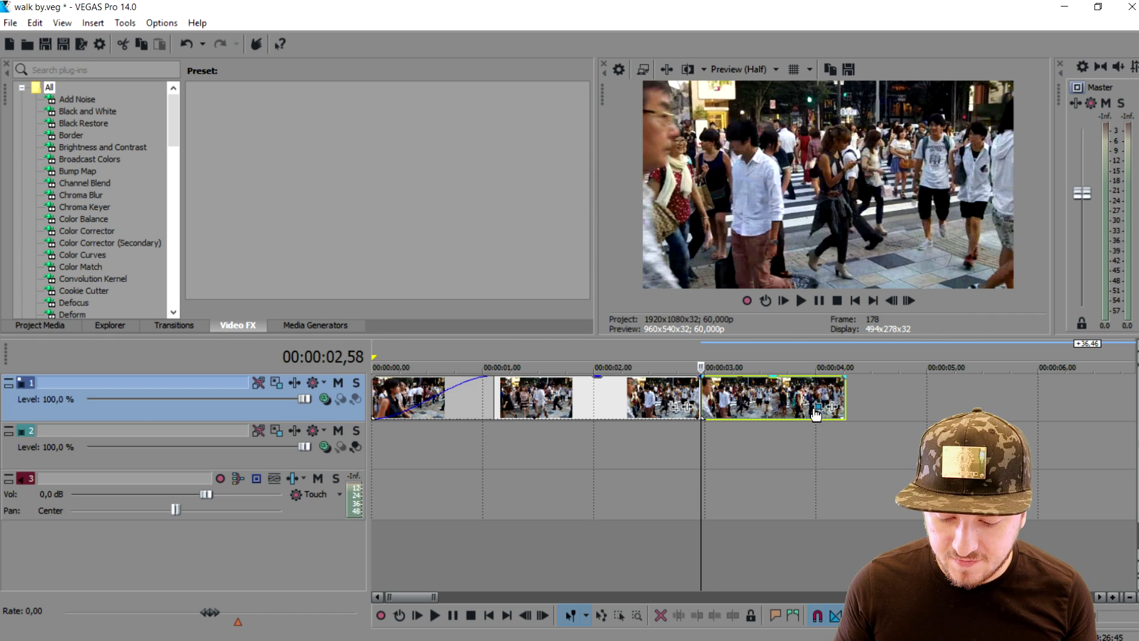
{"action": "left_click", "coordinate": [816, 408]}
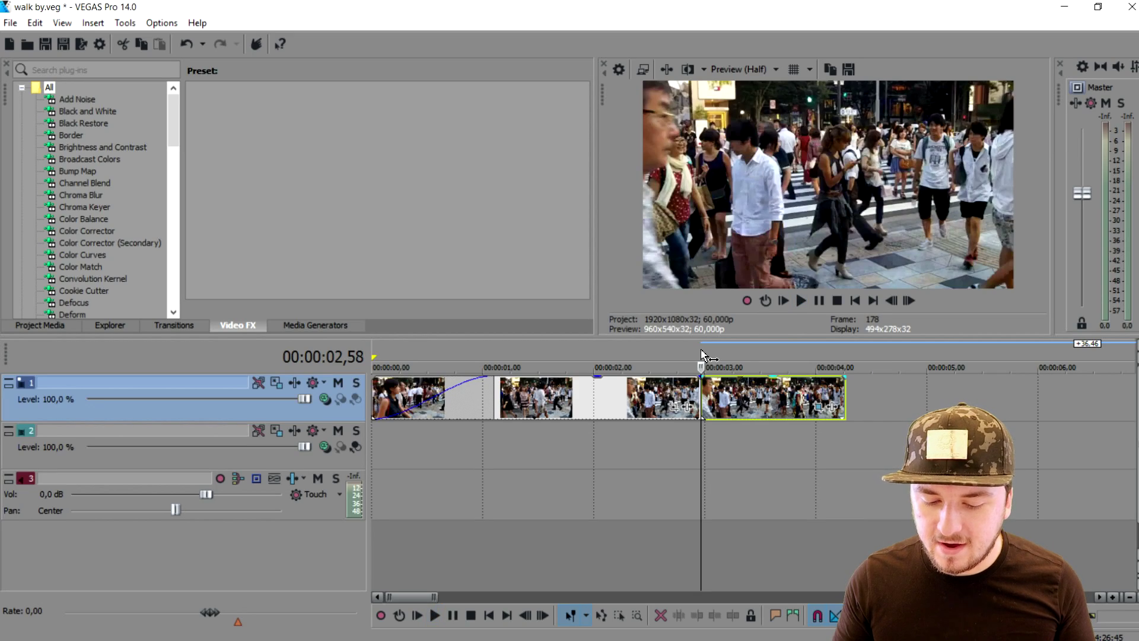
{"action": "key", "text": "space"}
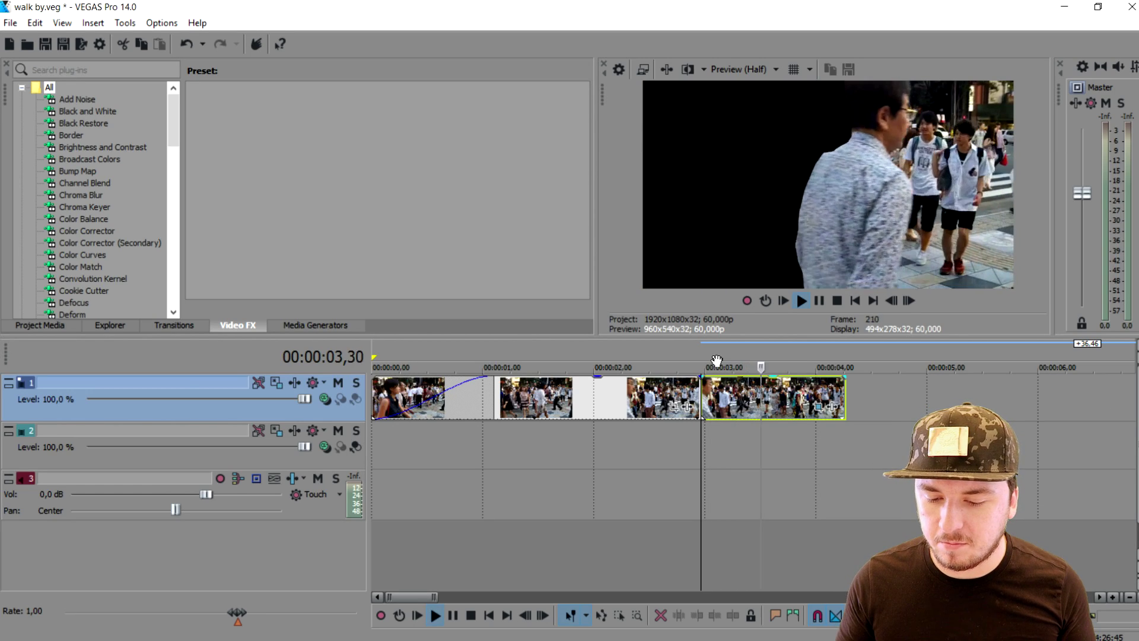
{"action": "key", "text": "space"}
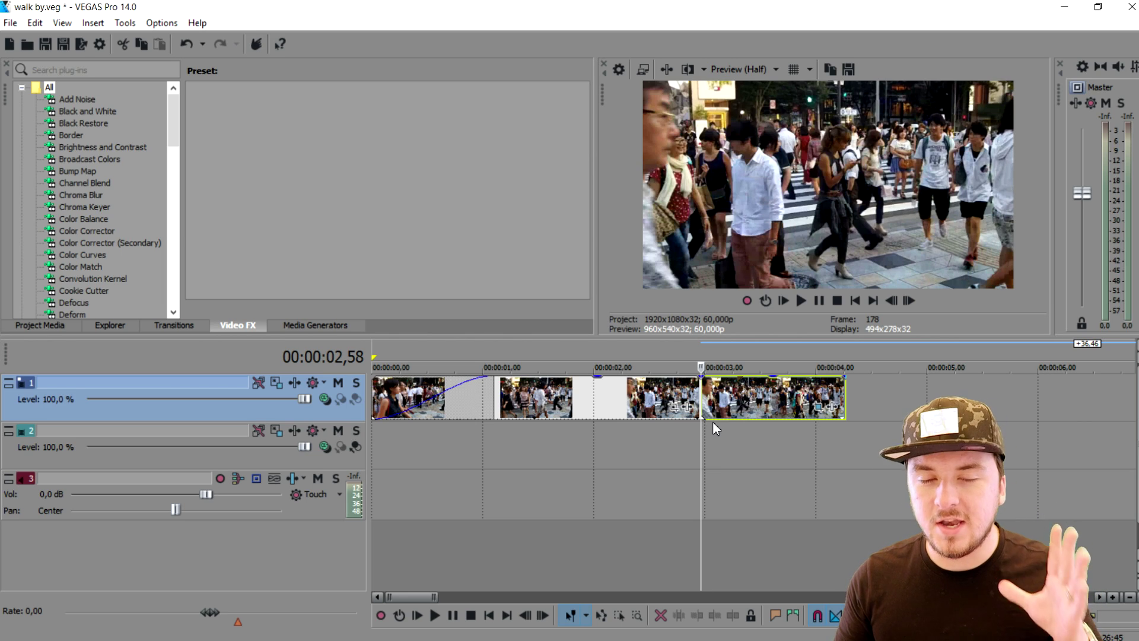
Step: Slide the Times Square clip on track 2 left to start at 00:00:02,58, snapped to the last masked clip
{"action": "scroll", "coordinate": [735, 448], "scroll_direction": "down", "scroll_amount": 2}
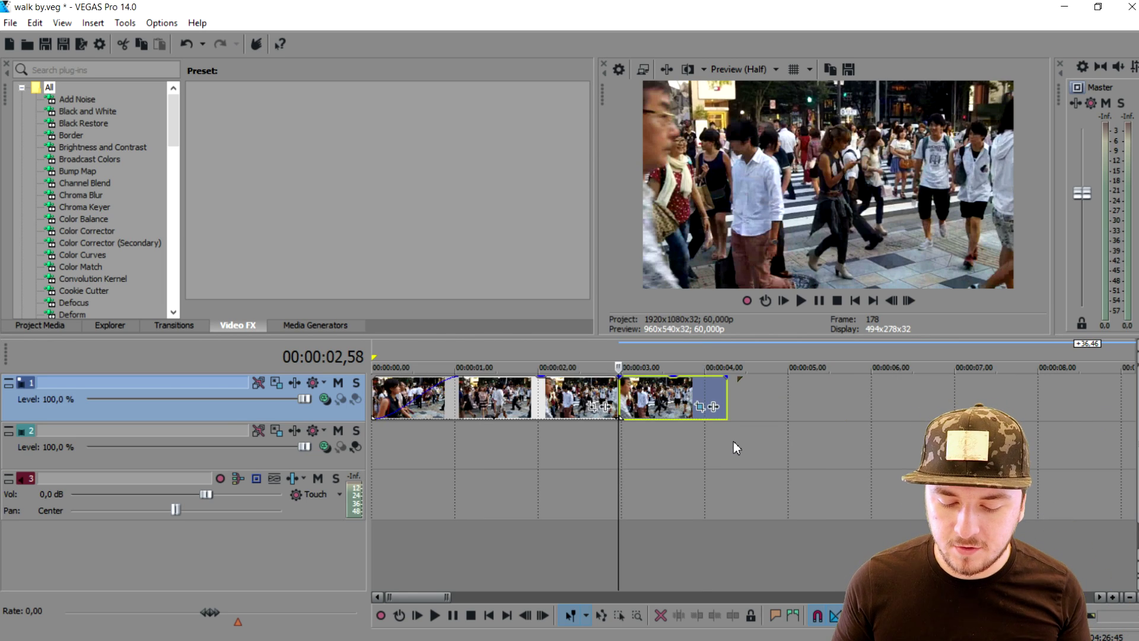
{"action": "scroll", "coordinate": [730, 451], "scroll_direction": "down", "scroll_amount": 10}
{"action": "left_click_drag", "start_coordinate": [679, 444], "coordinate": [501, 436]}
{"action": "scroll", "coordinate": [681, 465], "scroll_direction": "up", "scroll_amount": 8}
{"action": "left_click_drag", "start_coordinate": [1089, 454], "coordinate": [566, 439]}
{"action": "scroll", "coordinate": [653, 439], "scroll_direction": "up", "scroll_amount": 4}
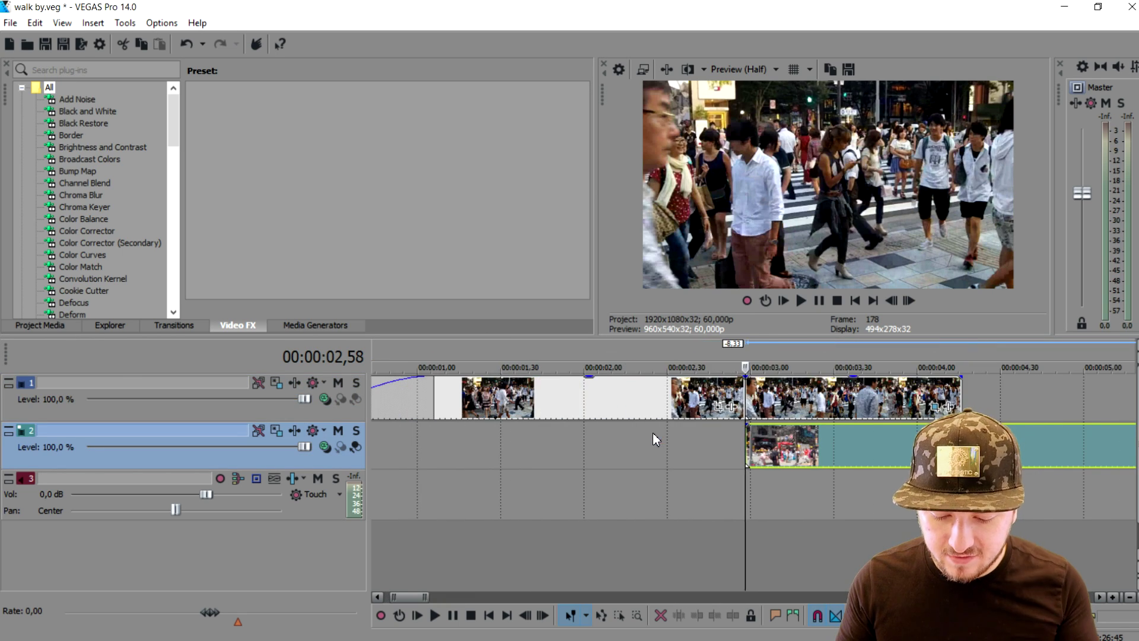
{"action": "scroll", "coordinate": [653, 439], "scroll_direction": "down", "scroll_amount": 4}
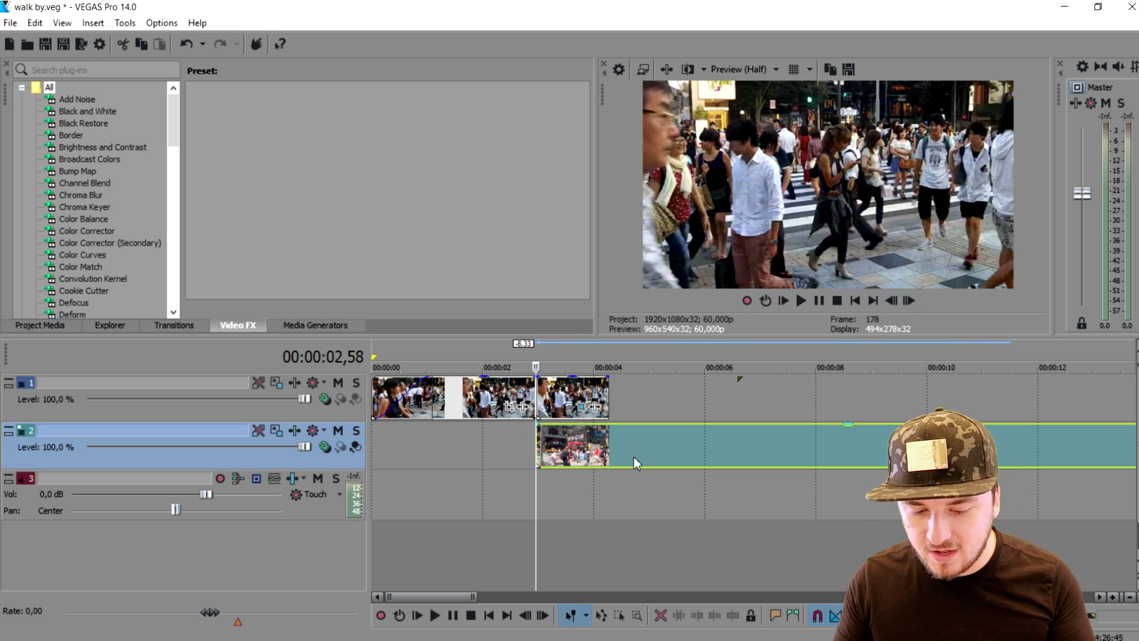
{"action": "scroll", "coordinate": [618, 427], "scroll_direction": "up", "scroll_amount": 1}
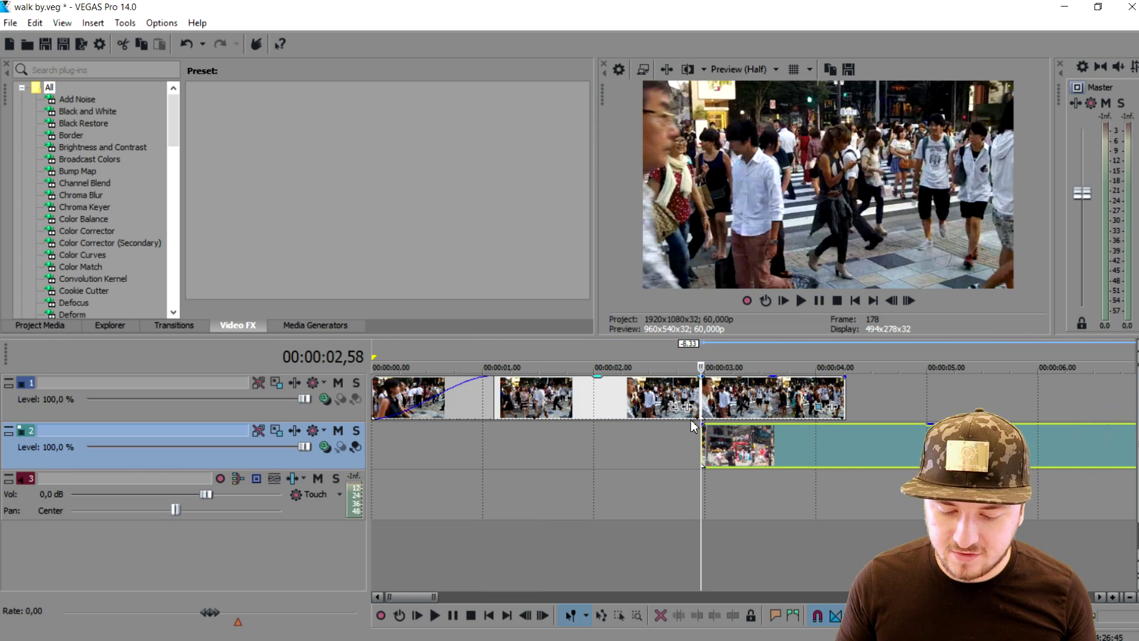
{"action": "scroll", "coordinate": [682, 415], "scroll_direction": "up", "scroll_amount": 1}
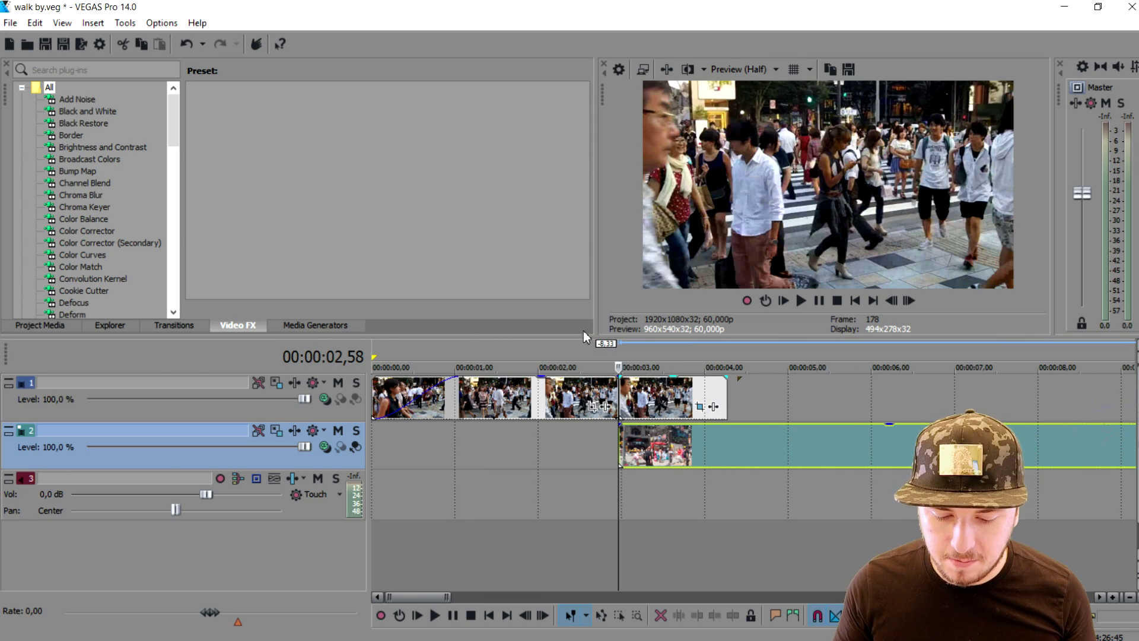
{"action": "left_click", "coordinate": [855, 302]}
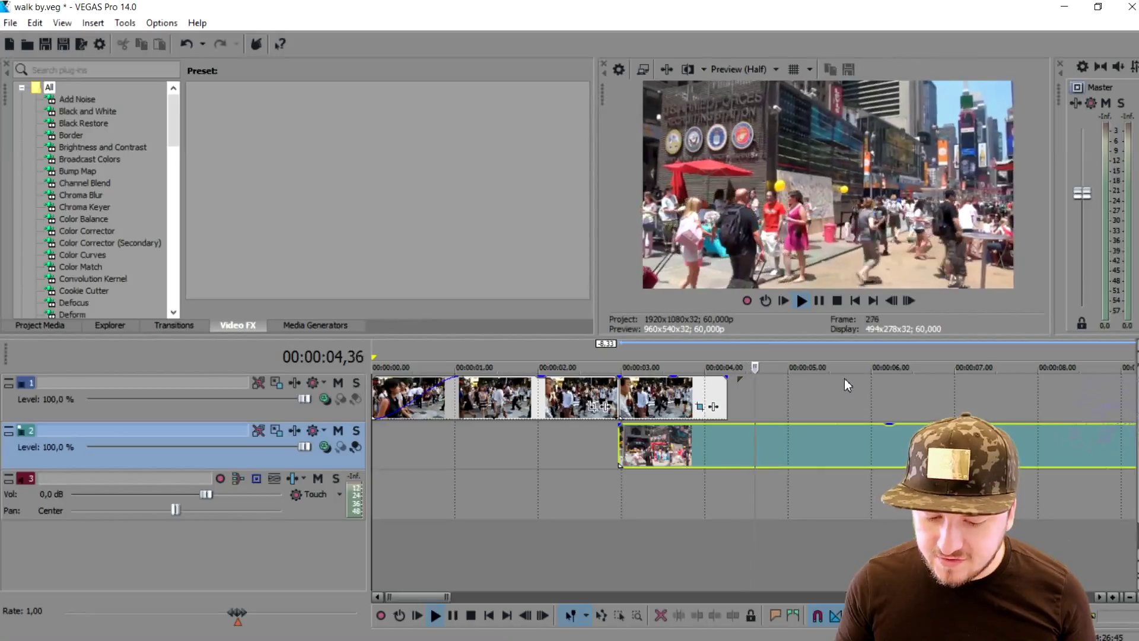
{"action": "key", "text": "space"}
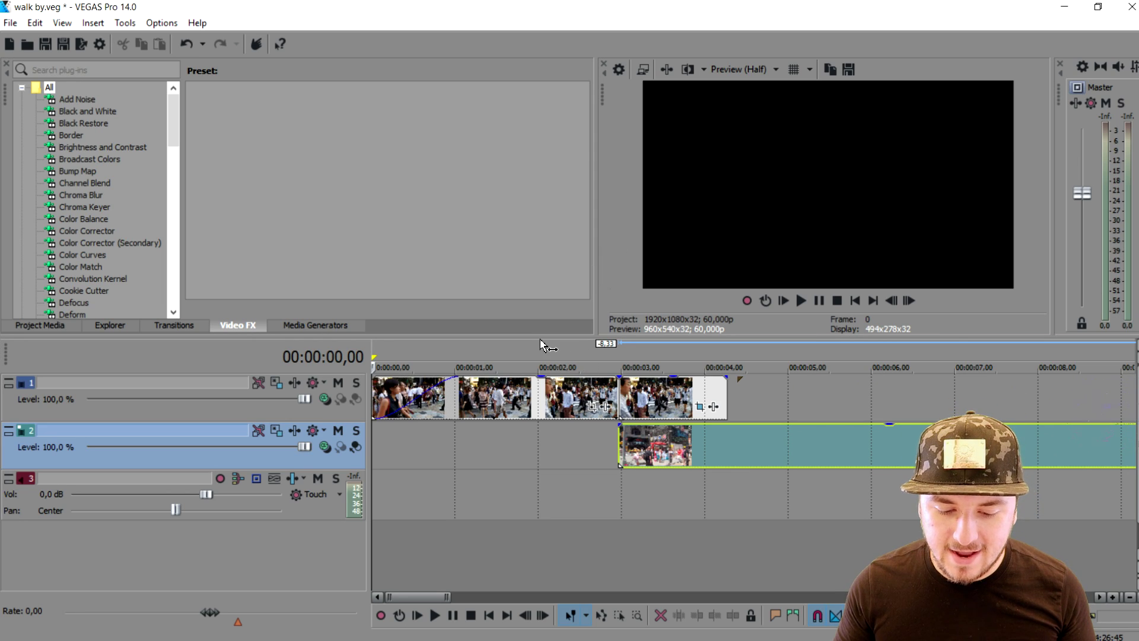
Step: Reopen the fourth Tokyo clip's Event Pan/Crop and step through its Negative mask keyframes around the passerby
{"action": "left_click", "coordinate": [700, 406]}
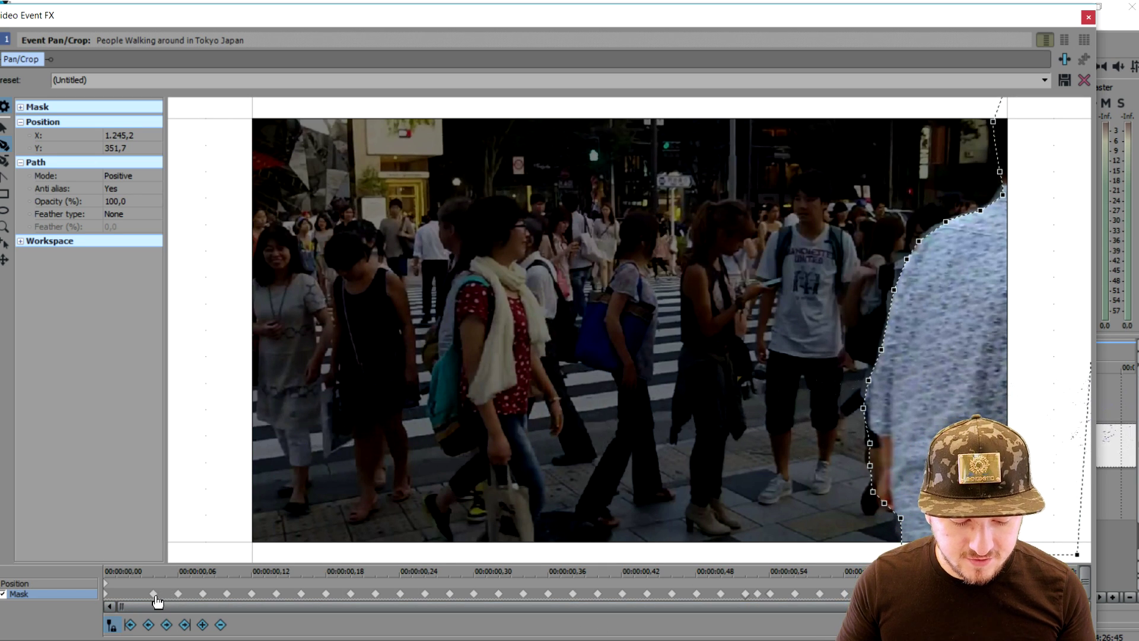
{"action": "left_click", "coordinate": [154, 594]}
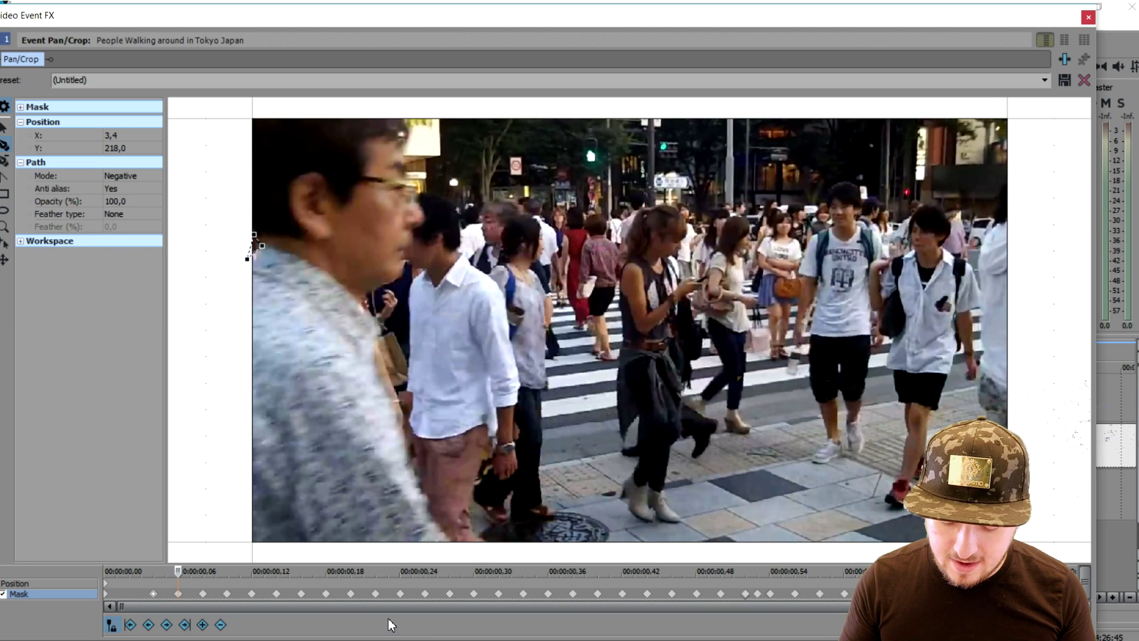
{"action": "key", "text": "Right"}
{"action": "key", "text": "Right"}
{"action": "key", "text": "Right"}
{"action": "key", "text": "Right"}
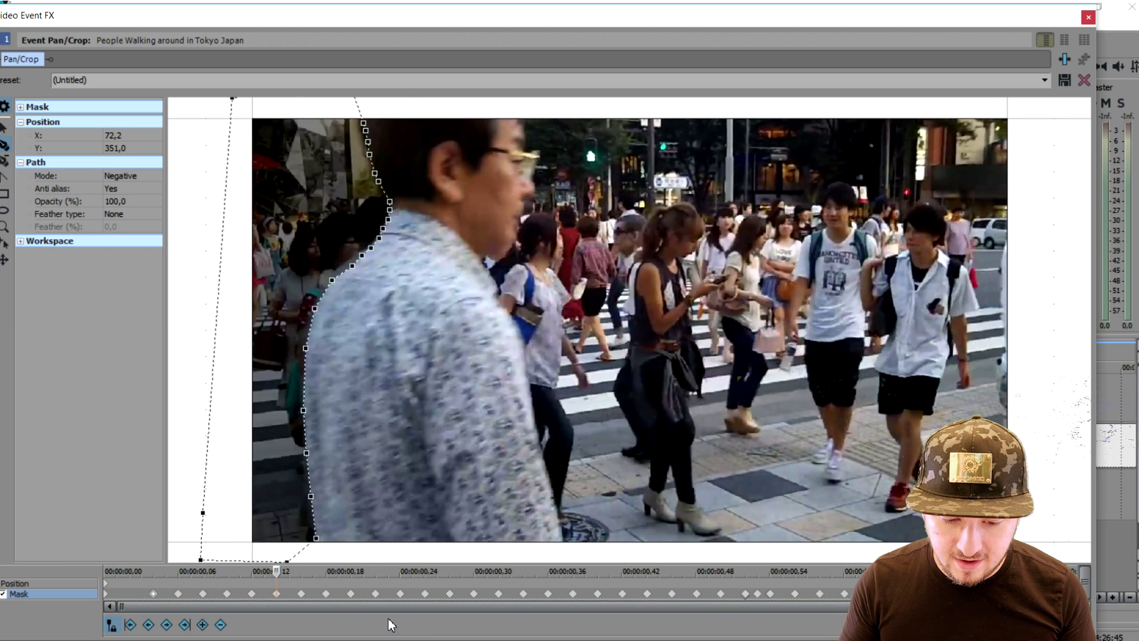
{"action": "key", "text": "Right"}
{"action": "key", "text": "Right"}
{"action": "key", "text": "Right"}
{"action": "key", "text": "Right"}
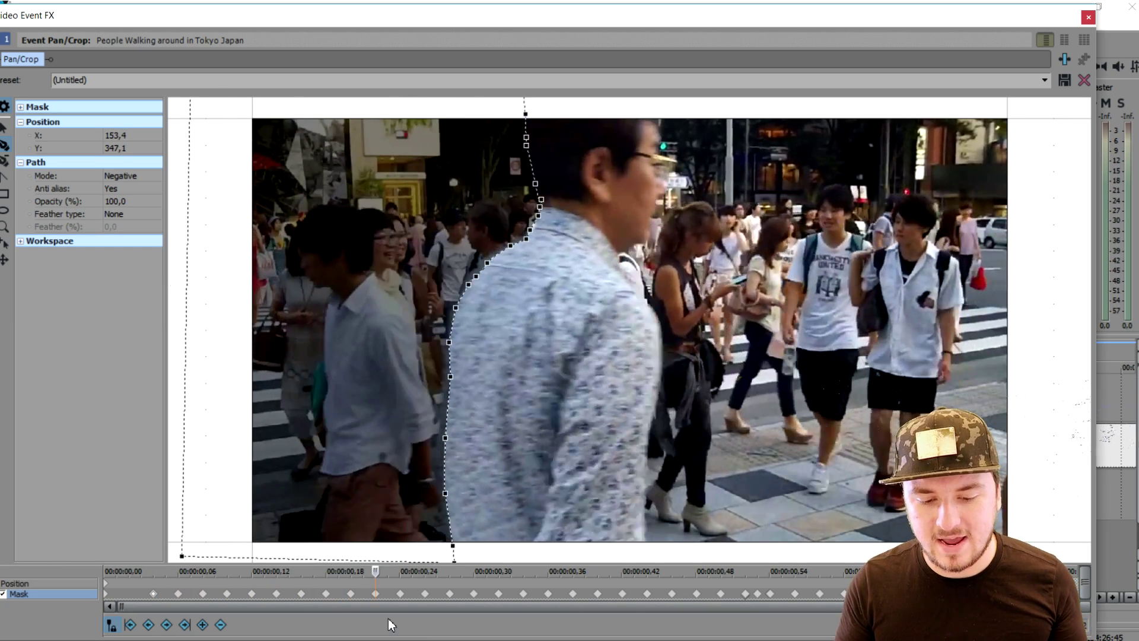
{"action": "key", "text": "Right"}
{"action": "key", "text": "Right"}
{"action": "key", "text": "Right"}
{"action": "key", "text": "Right"}
{"action": "key", "text": "Right"}
{"action": "key", "text": "Right"}
{"action": "key", "text": "Right"}
{"action": "key", "text": "Right"}
{"action": "key", "text": "Right"}
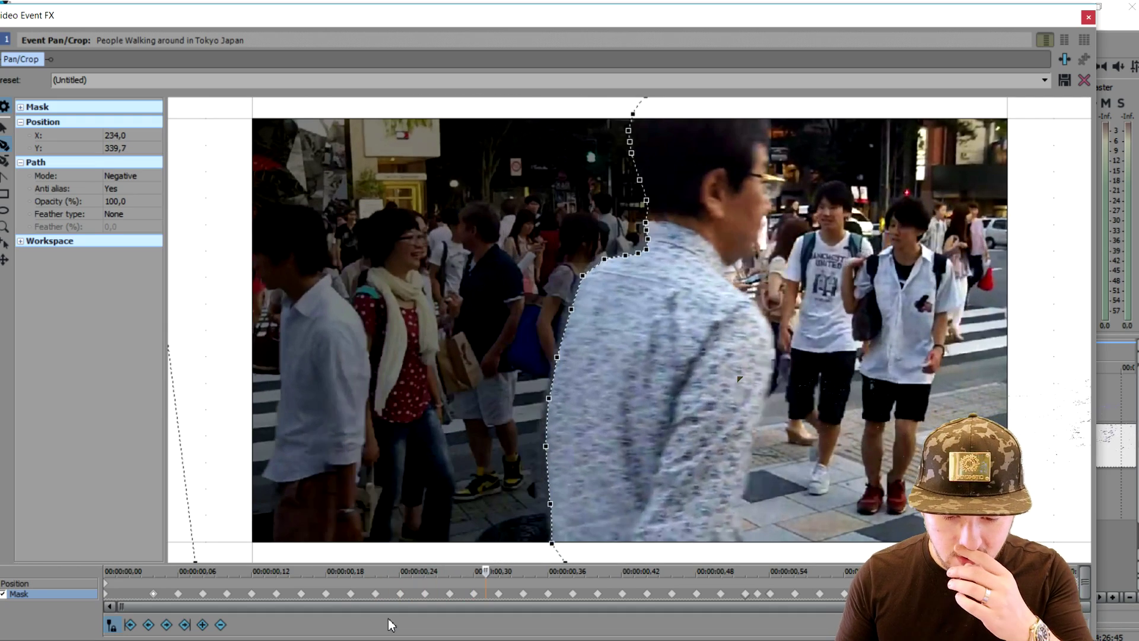